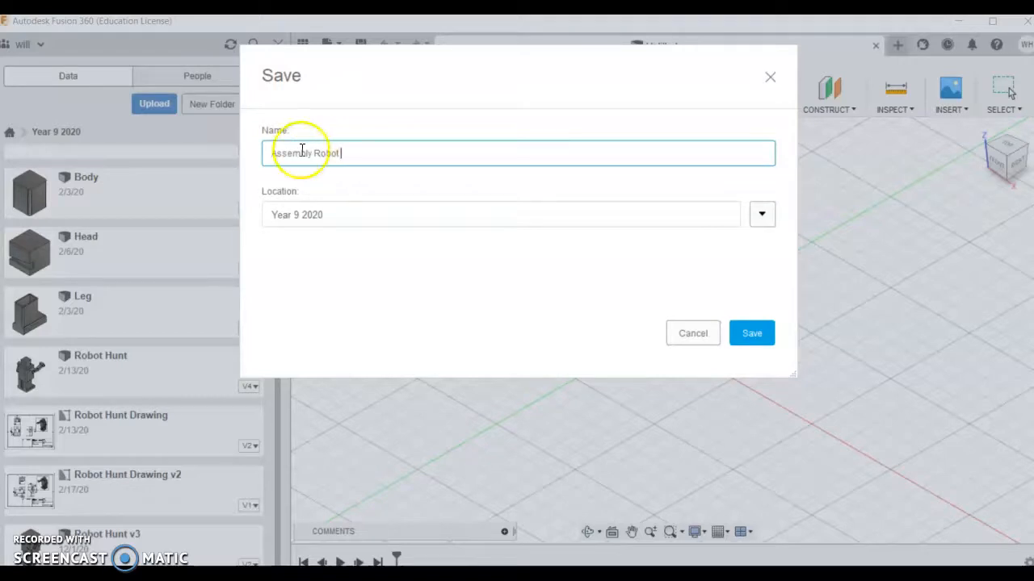
# Save the new design as Assembly Robot in the Year 9 2020 location.
pyautogui.click(769, 330)
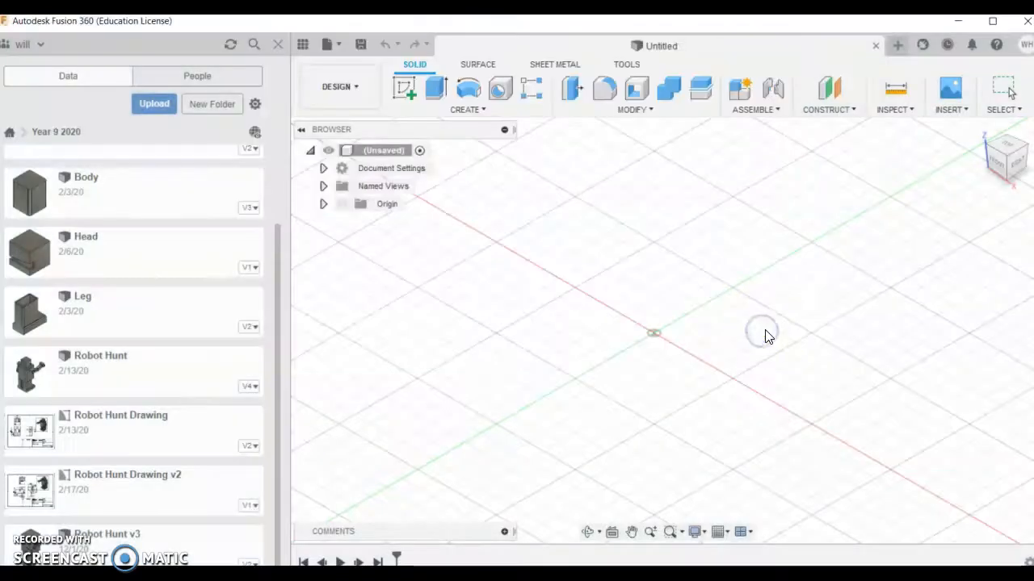
pyautogui.click(713, 365)
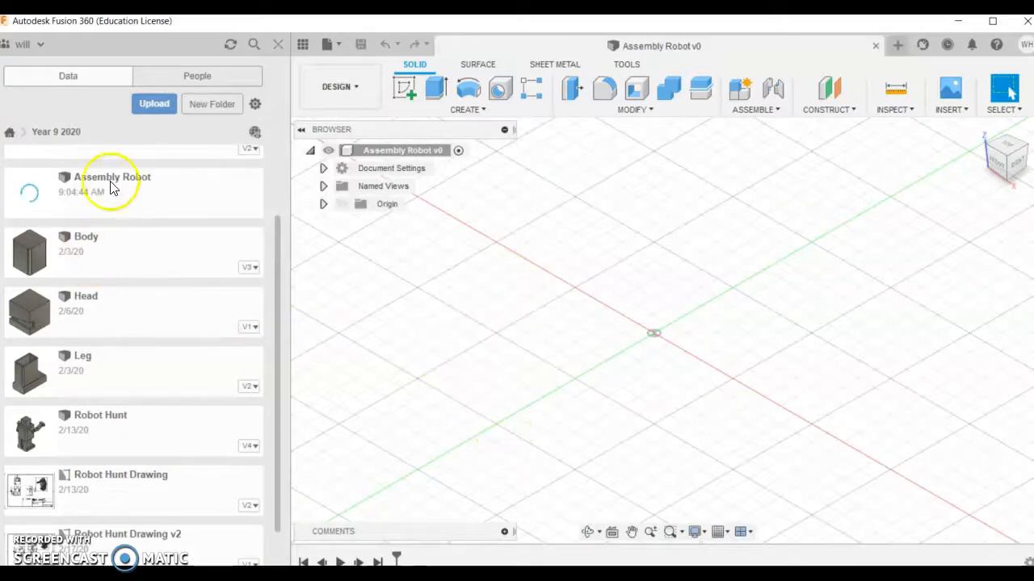
# Insert the Body design into the assembly beside the origin and accept its placement.
pyautogui.moveTo(65, 271); pyautogui.dragTo(620, 335)
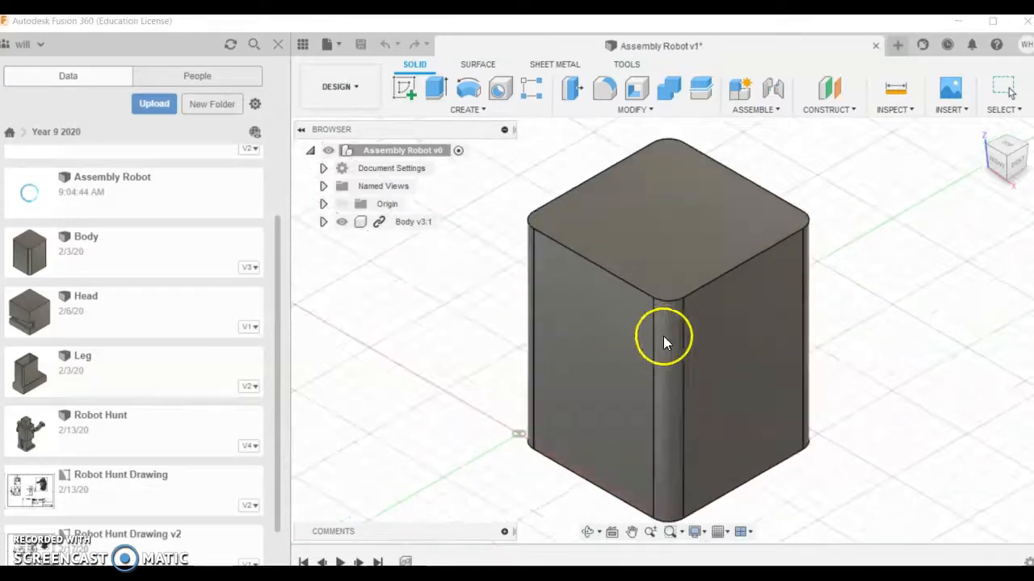
pyautogui.click(722, 324)
pyautogui.click(958, 471)
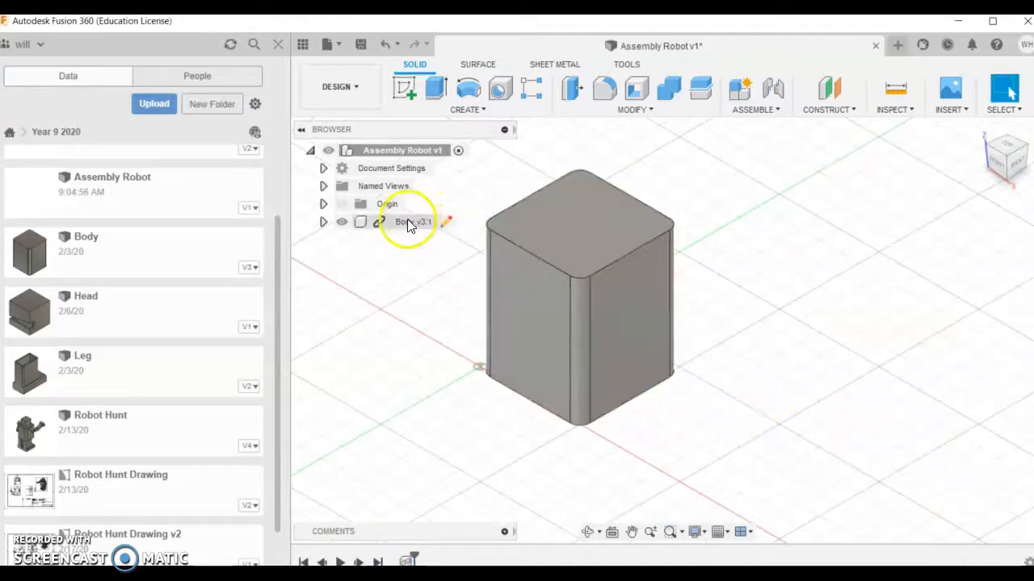
# Ground the Body component and try to move it to test that it is fixed.
pyautogui.rightClick(409, 220)
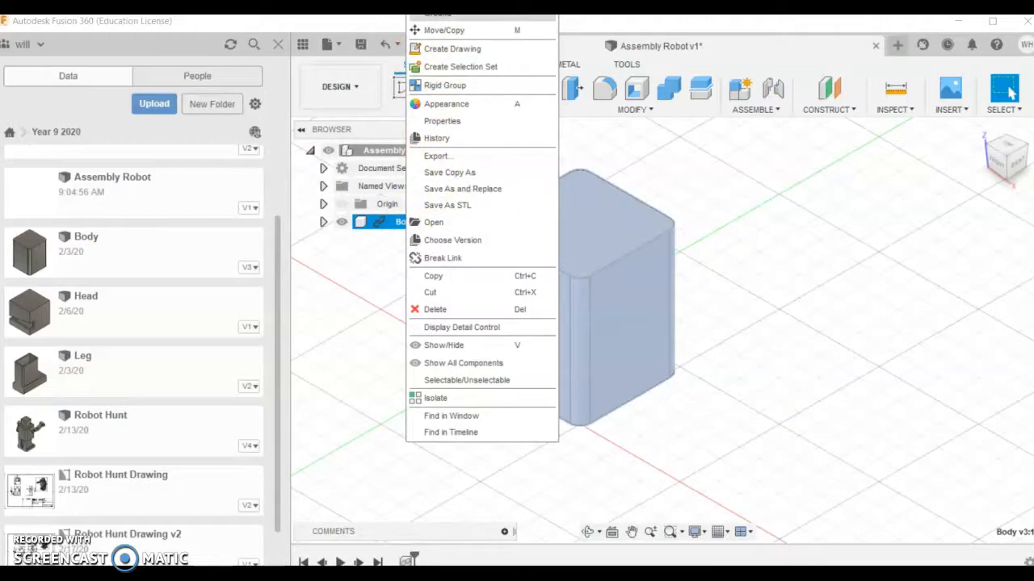
pyautogui.click(439, 28)
pyautogui.click(763, 327)
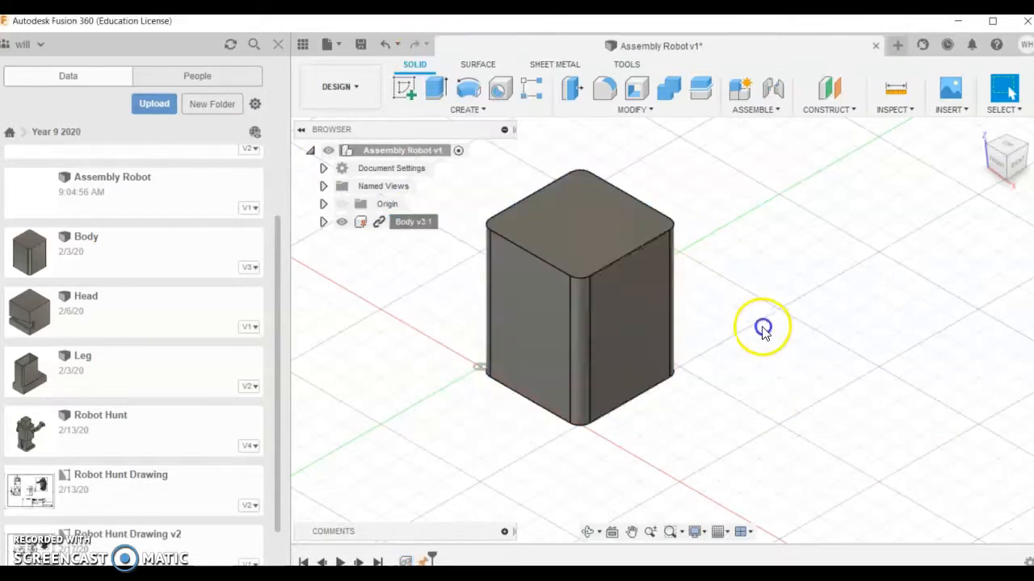
pyautogui.moveTo(639, 336); pyautogui.dragTo(578, 300)
pyautogui.click(562, 367)
# Insert the Head design into the assembly and move it above and clear of the Body.
pyautogui.scroll(-3, 605, 430)
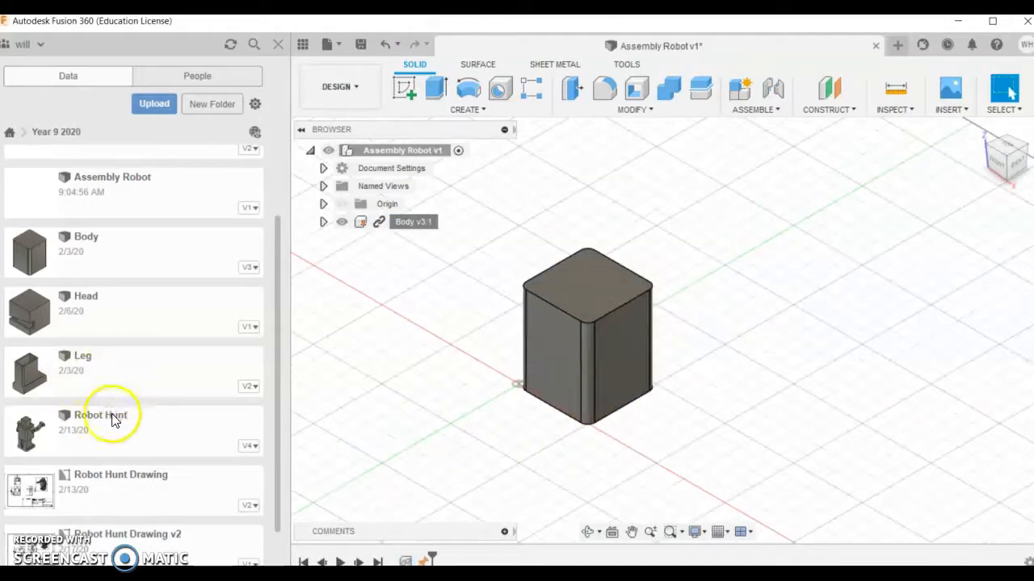
pyautogui.scroll(2, 112, 419)
pyautogui.scroll(-3, 127, 388)
pyautogui.scroll(3, 125, 388)
pyautogui.scroll(-3, 123, 388)
pyautogui.scroll(3, 126, 388)
pyautogui.moveTo(88, 407); pyautogui.dragTo(523, 207)
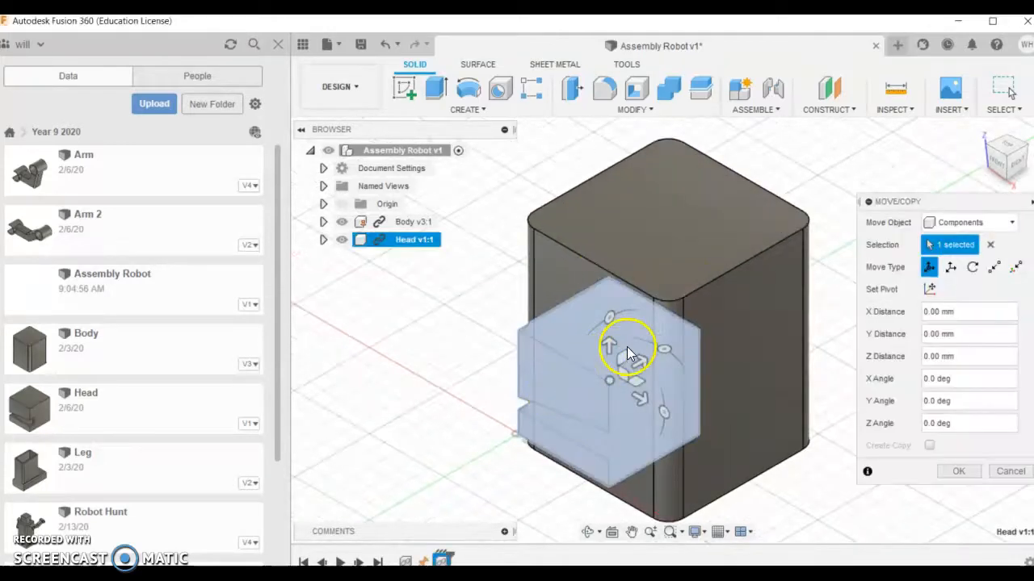
pyautogui.moveTo(613, 381); pyautogui.dragTo(620, 121)
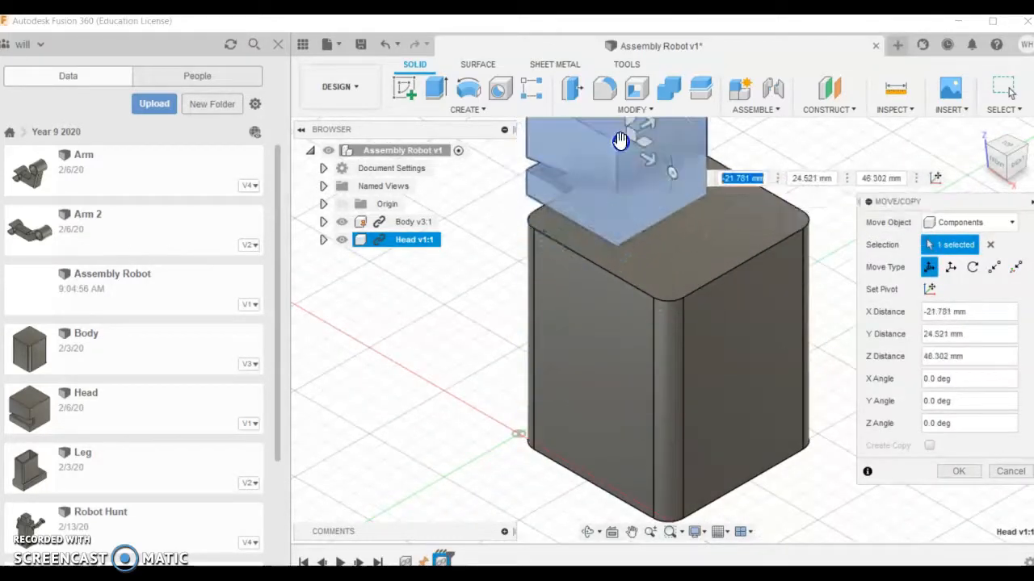
pyautogui.scroll(-4, 686, 320)
pyautogui.moveTo(663, 236); pyautogui.dragTo(717, 245)
pyautogui.moveTo(680, 197); pyautogui.dragTo(606, 166)
pyautogui.moveTo(683, 200); pyautogui.dragTo(595, 223)
pyautogui.click(958, 471)
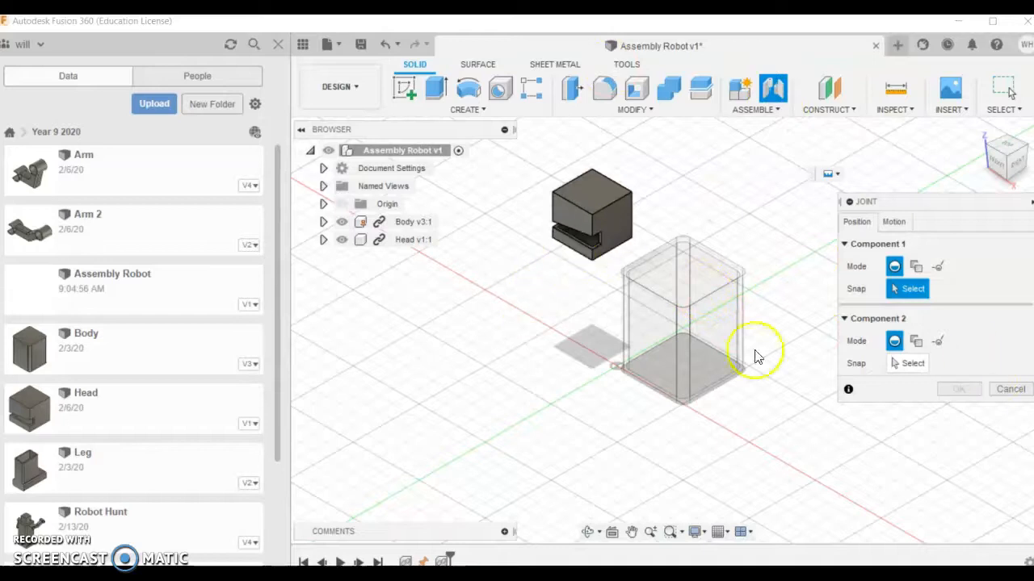
# Joint the Head's underside to the Body's top face with a 25° angle and a -5 mm Y offset.
pyautogui.keyDown('shift'); pyautogui.moveTo(551, 325); pyautogui.dragTo(612, 219, button='middle'); pyautogui.keyUp('shift')
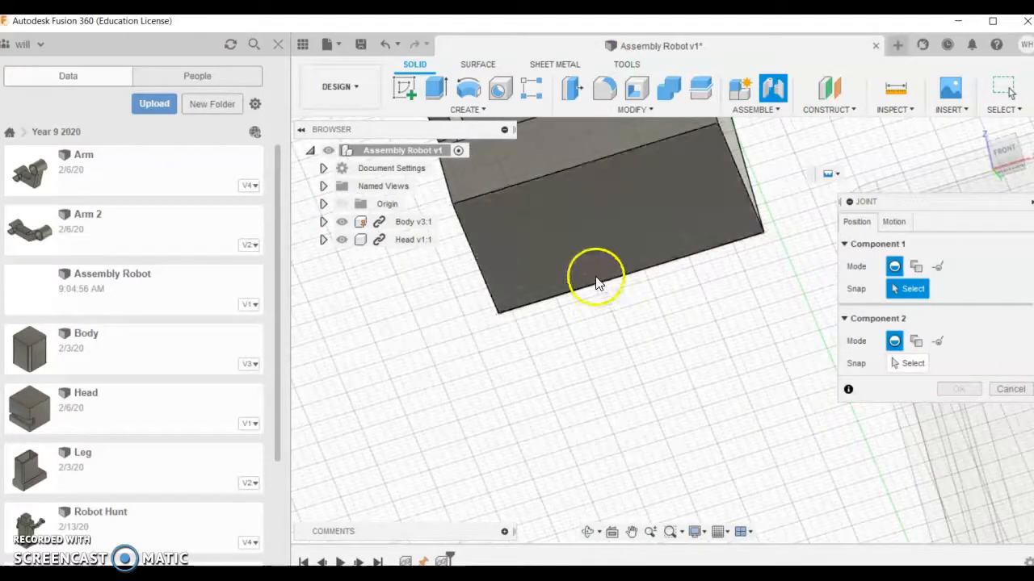
pyautogui.click(611, 219)
pyautogui.keyDown('shift'); pyautogui.moveTo(738, 307); pyautogui.dragTo(697, 379, button='middle'); pyautogui.keyUp('shift')
pyautogui.scroll(-4, 694, 382)
pyautogui.scroll(6, 780, 350)
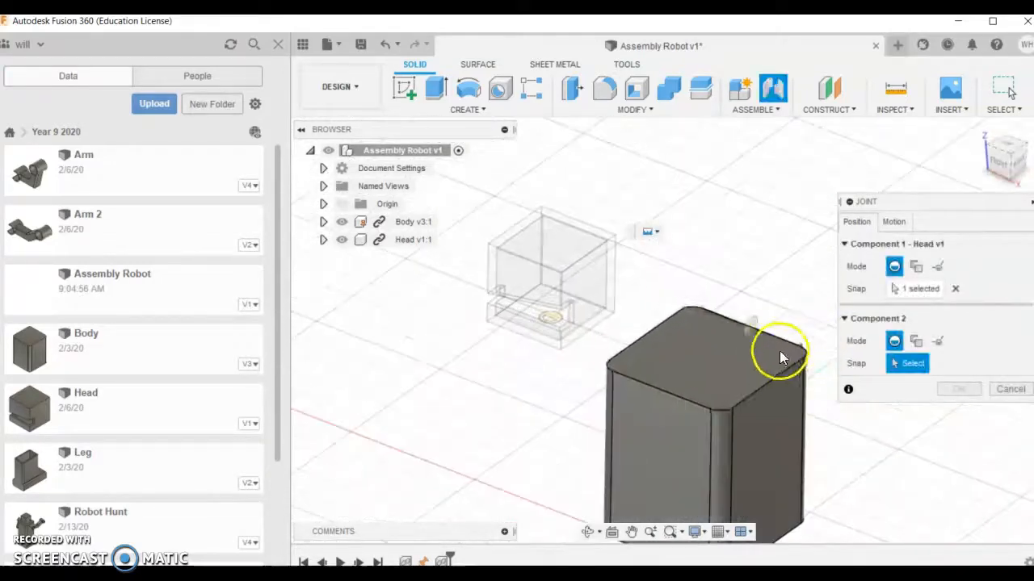
pyautogui.click(683, 358)
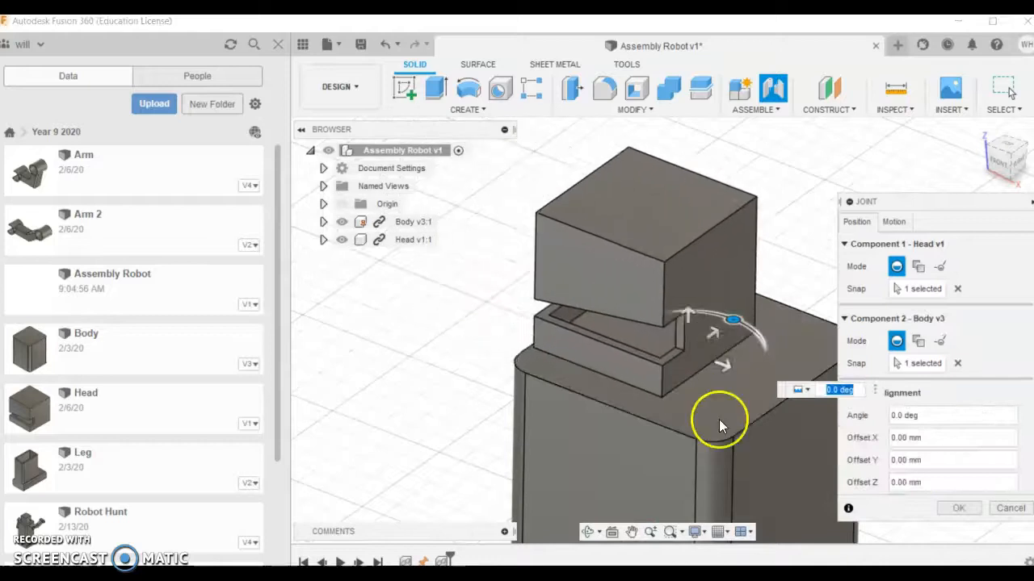
pyautogui.moveTo(712, 334); pyautogui.dragTo(695, 323)
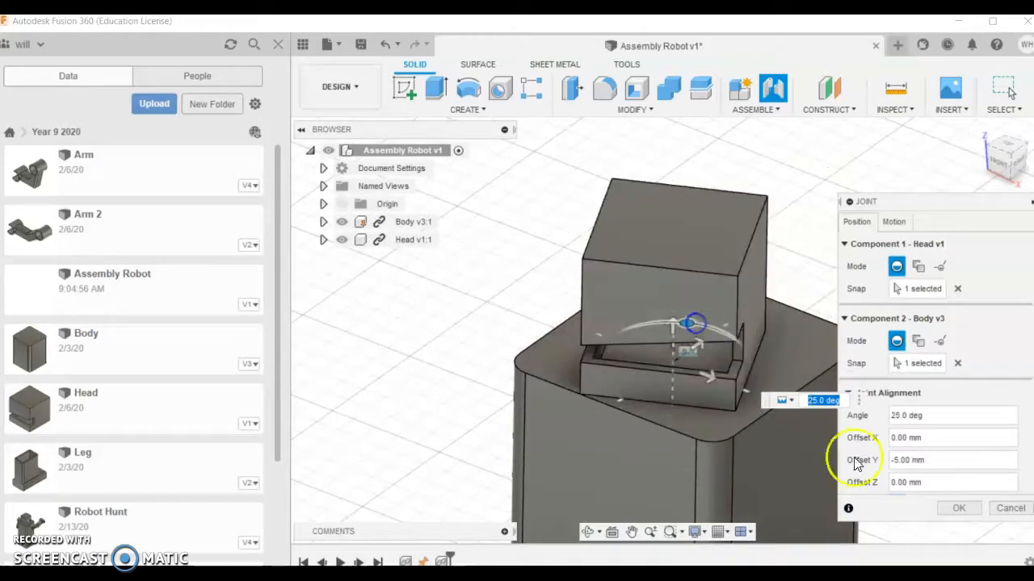
pyautogui.click(959, 508)
# Examine how the Head sits on top of the Body.
pyautogui.scroll(-3, 808, 480)
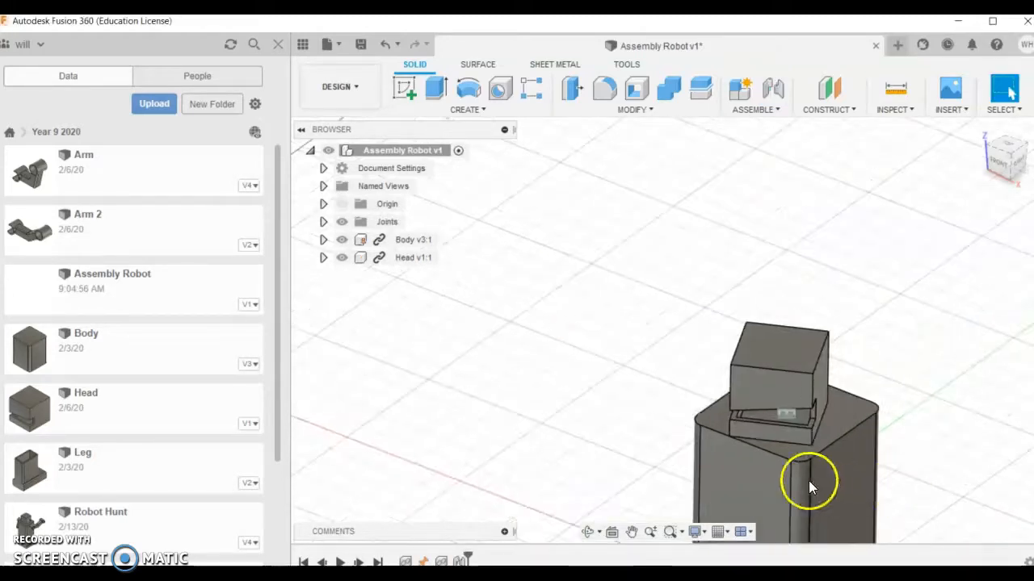
pyautogui.scroll(4, 775, 379)
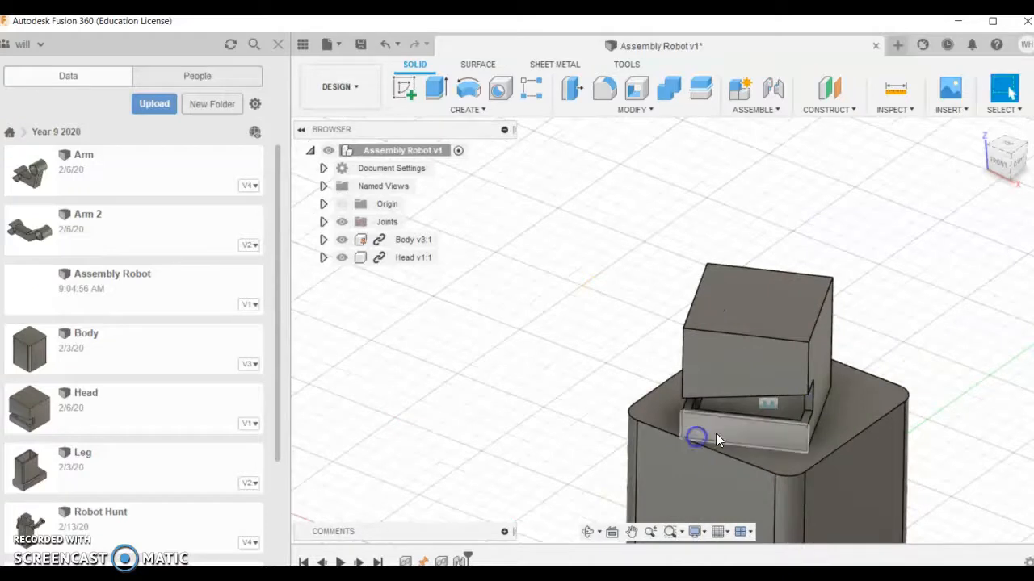
pyautogui.scroll(-4, 715, 433)
pyautogui.scroll(-3, 726, 438)
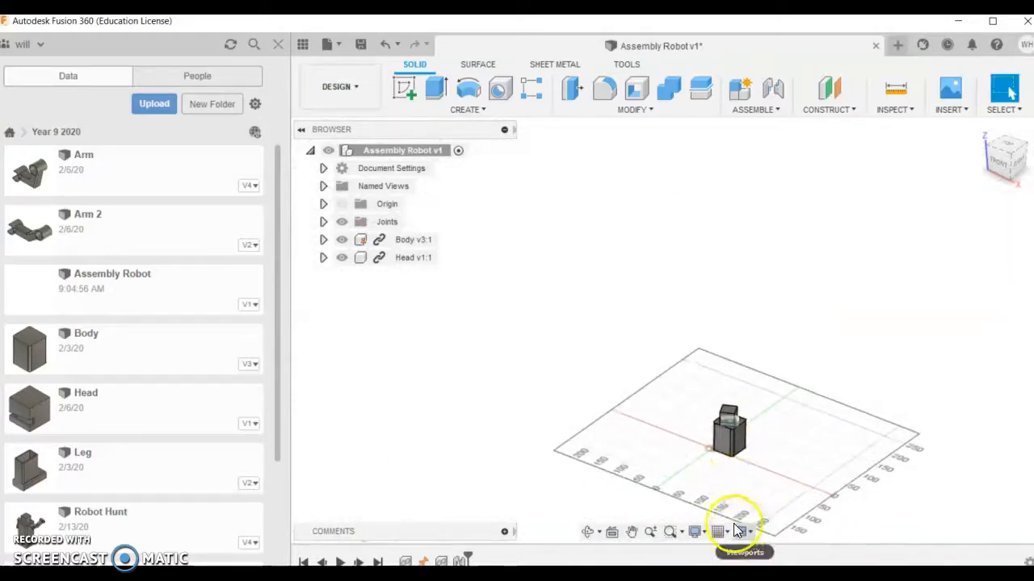
pyautogui.scroll(3, 733, 397)
pyautogui.scroll(-2, 727, 467)
pyautogui.scroll(8, 733, 410)
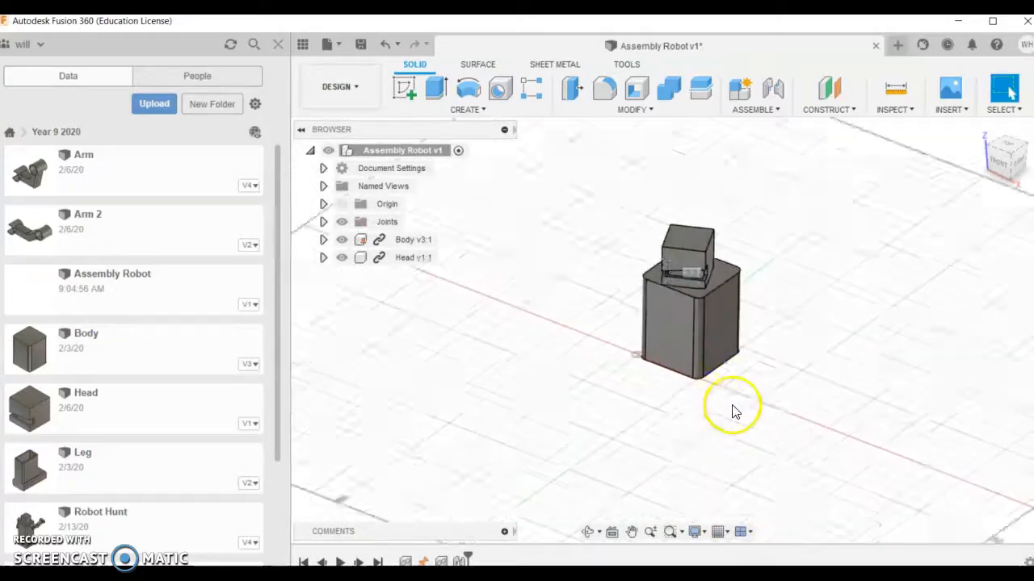
pyautogui.scroll(-2, 650, 380)
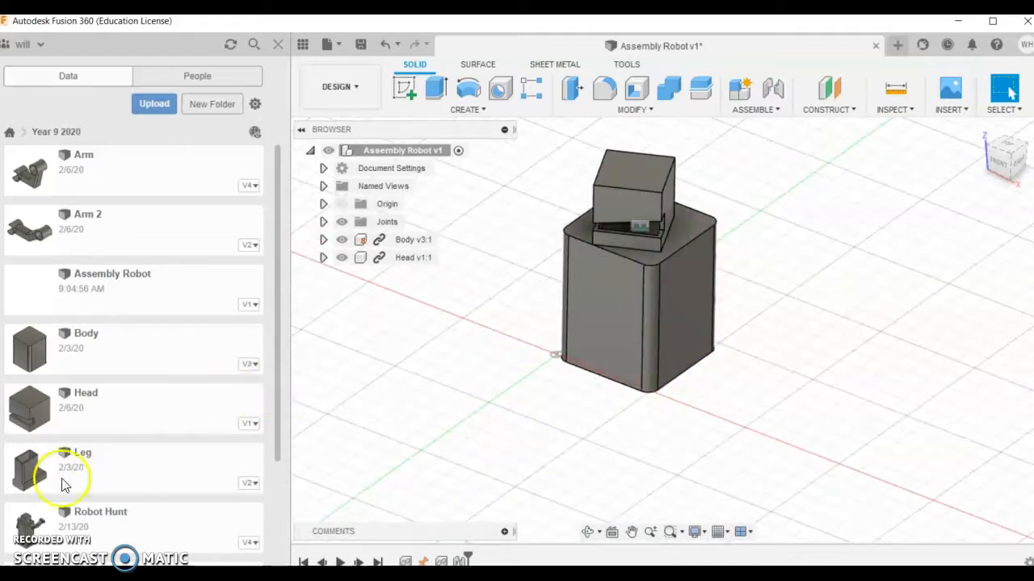
# Insert the Leg design, move it below the Body about 20 mm in X, -34 mm in Y and -65 mm in Z, and rotate it -180° about Z.
pyautogui.moveTo(46, 467); pyautogui.dragTo(509, 355)
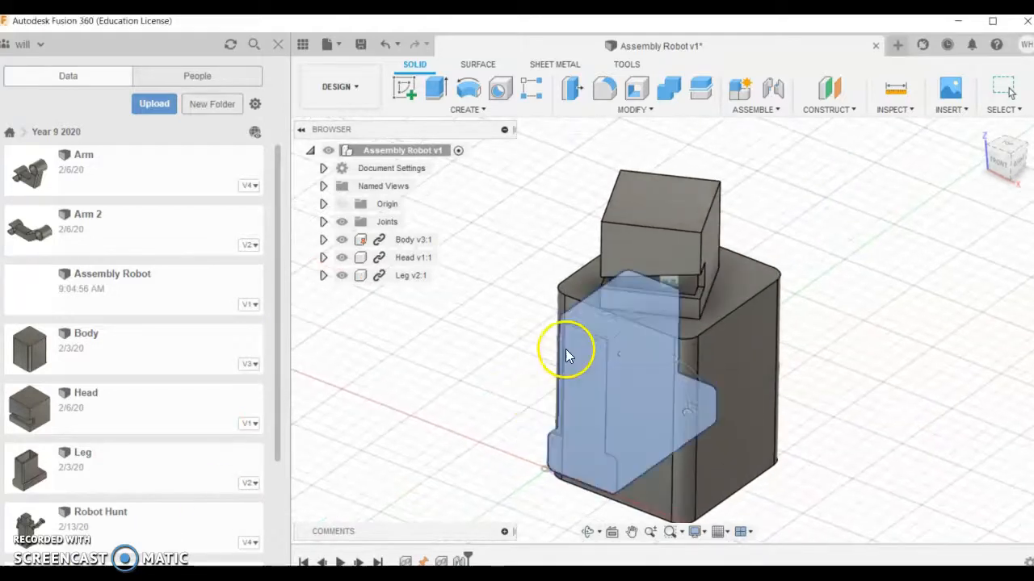
pyautogui.moveTo(598, 374); pyautogui.dragTo(591, 511)
pyautogui.scroll(-4, 747, 396)
pyautogui.scroll(5, 722, 445)
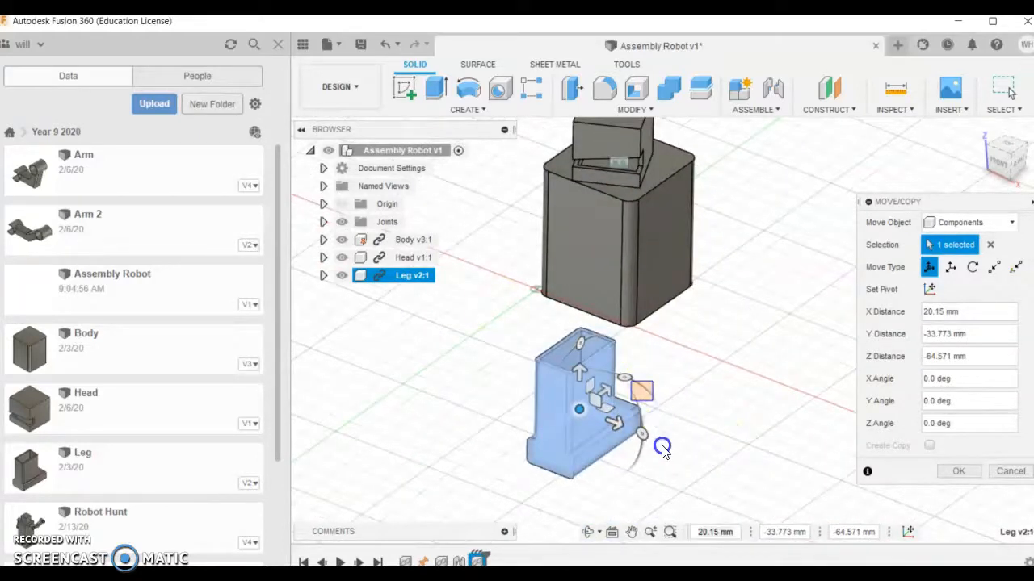
pyautogui.moveTo(629, 391); pyautogui.dragTo(533, 440)
pyautogui.click(958, 471)
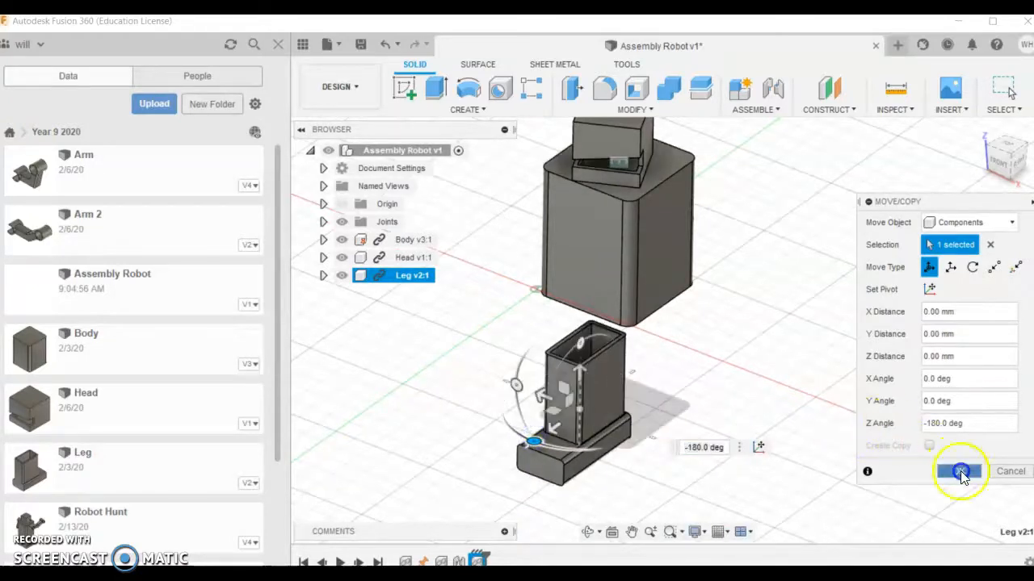
pyautogui.keyDown('shift'); pyautogui.moveTo(691, 310); pyautogui.dragTo(536, 233, button='middle'); pyautogui.keyUp('shift')
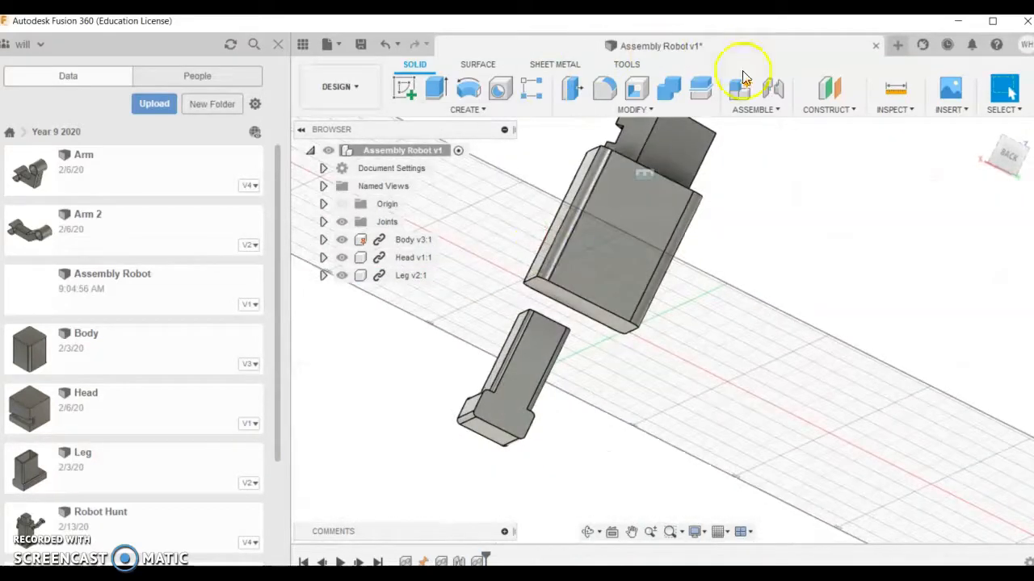
pyautogui.scroll(3, 551, 334)
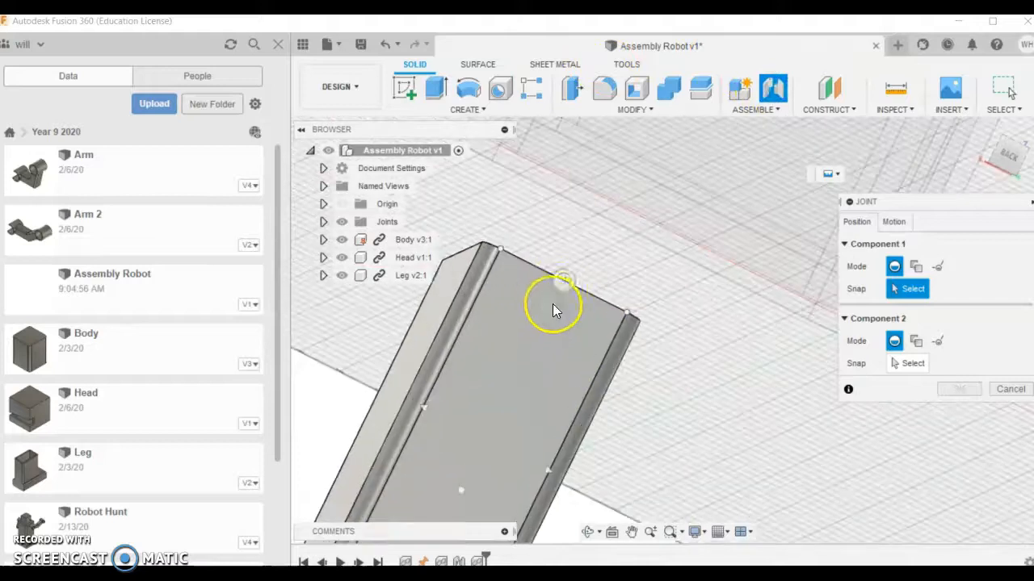
pyautogui.moveTo(559, 292)
pyautogui.keyDown('shift'); pyautogui.mouseDown(button='middle')
pyautogui.moveTo(557, 315)
pyautogui.moveTo(564, 288)
pyautogui.mouseUp(button='middle'); pyautogui.keyUp('shift')
pyautogui.scroll(5, 566, 287)
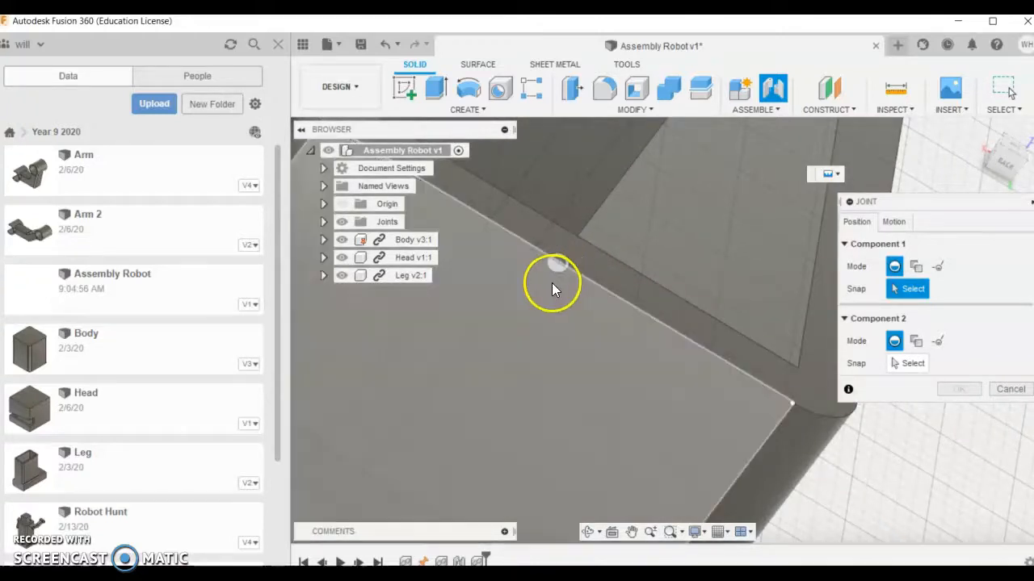
pyautogui.click(562, 257)
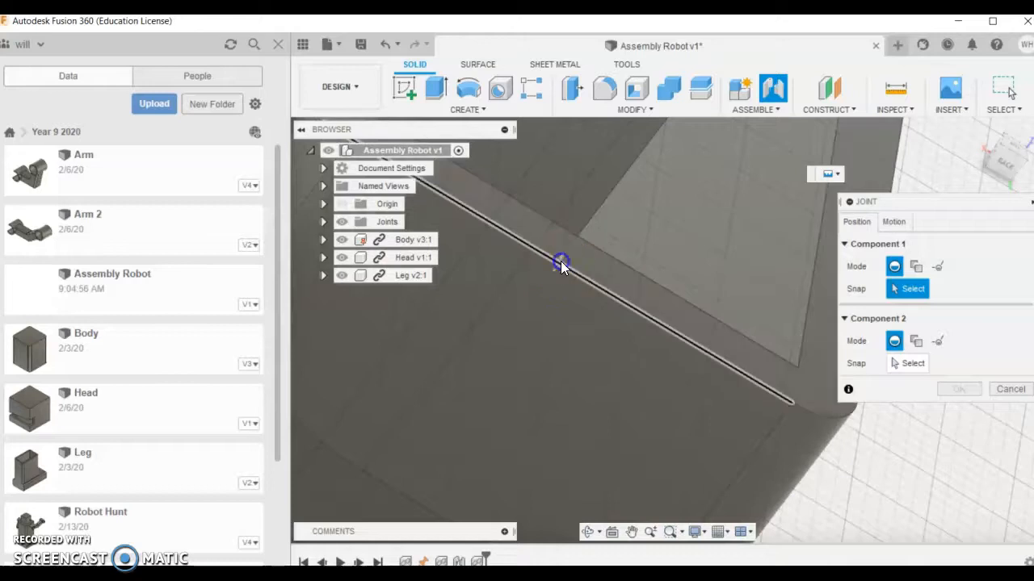
pyautogui.click(1005, 390)
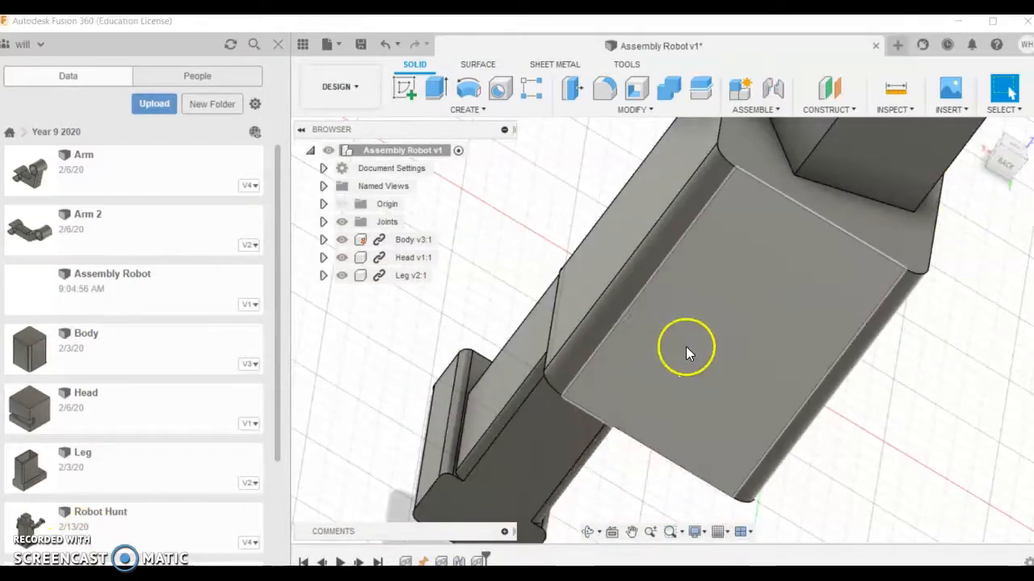
# Move the Leg away from the Body so its top rim is exposed, and capture the position when starting a joint.
pyautogui.scroll(-2, 616, 339)
pyautogui.scroll(2, 566, 463)
pyautogui.moveTo(548, 436); pyautogui.dragTo(459, 463)
pyautogui.scroll(-2, 738, 355)
pyautogui.scroll(3, 724, 495)
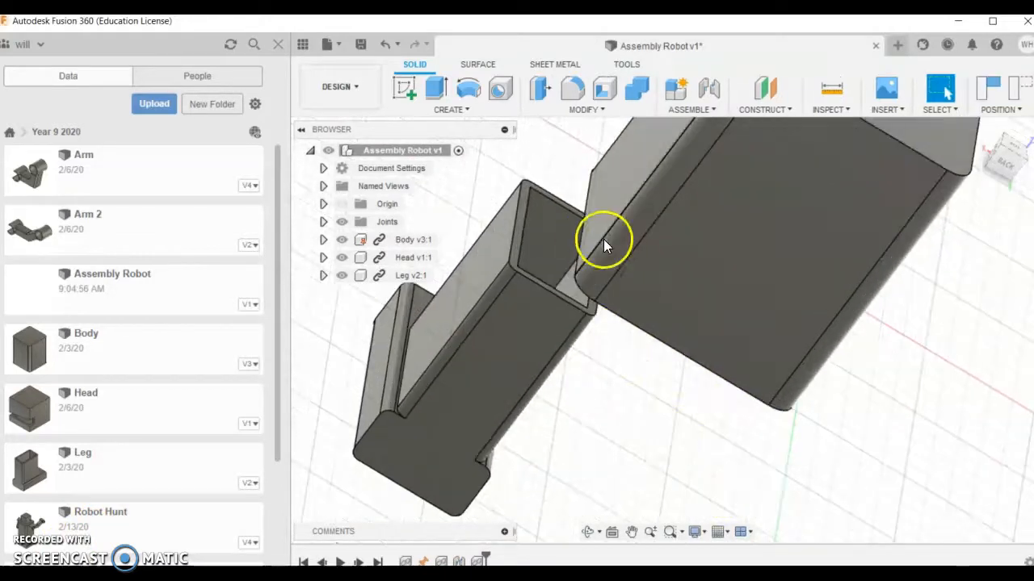
pyautogui.click(708, 87)
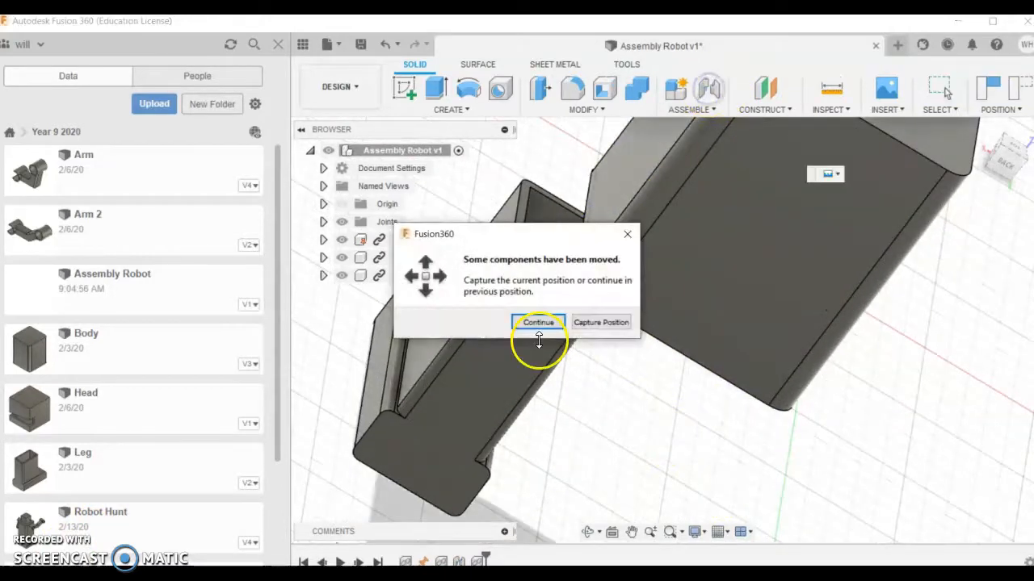
pyautogui.click(603, 320)
# Joint the midpoint of the Leg's top back edge to the midpoint of the Body's bottom back edge.
pyautogui.scroll(5, 555, 298)
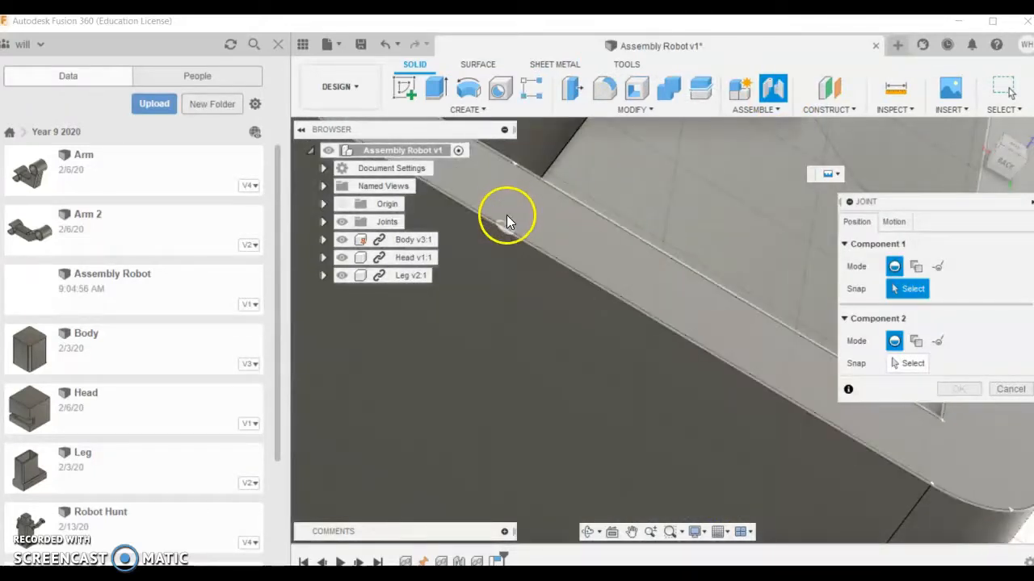
pyautogui.click(508, 219)
pyautogui.scroll(-5, 600, 307)
pyautogui.keyDown('shift'); pyautogui.moveTo(623, 354); pyautogui.dragTo(708, 281, button='middle'); pyautogui.keyUp('shift')
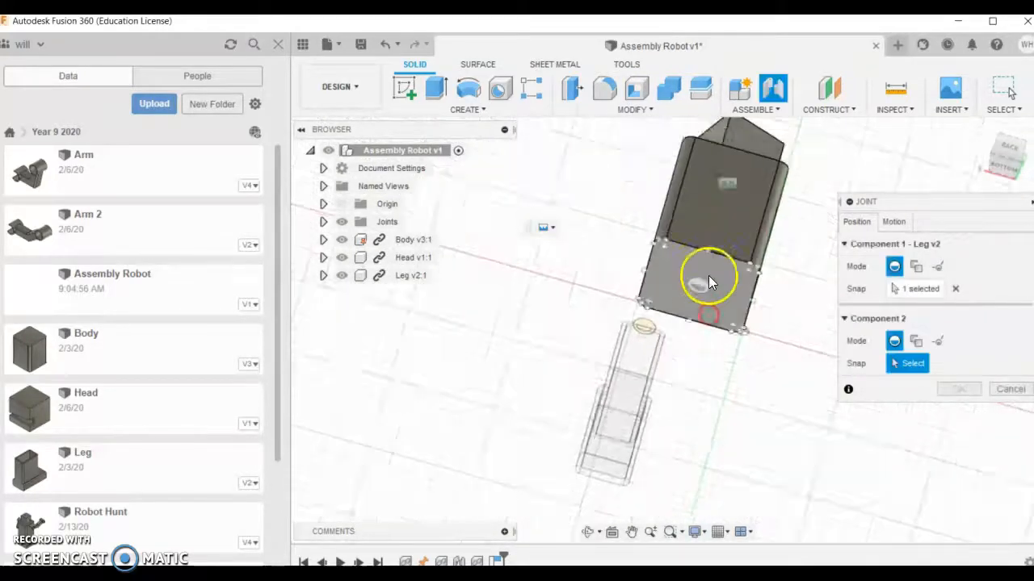
pyautogui.scroll(5, 708, 276)
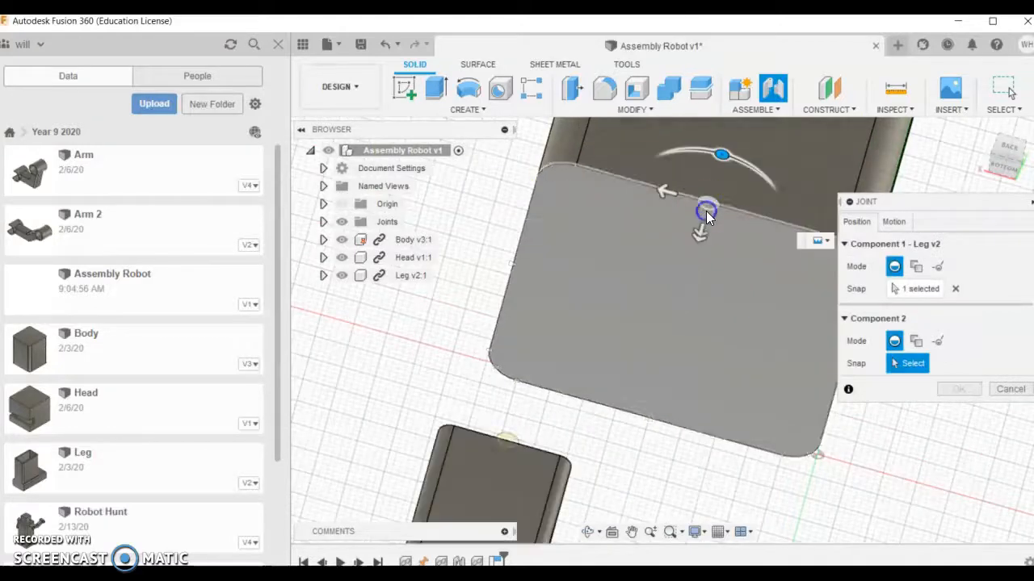
pyautogui.click(706, 211)
# Align the Leg joint at a 180° angle with a -13 mm X offset and a 3 mm Y offset.
pyautogui.moveTo(664, 197); pyautogui.dragTo(759, 224)
pyautogui.moveTo(658, 275); pyautogui.dragTo(637, 237, button='middle')
pyautogui.moveTo(635, 235); pyautogui.dragTo(627, 233)
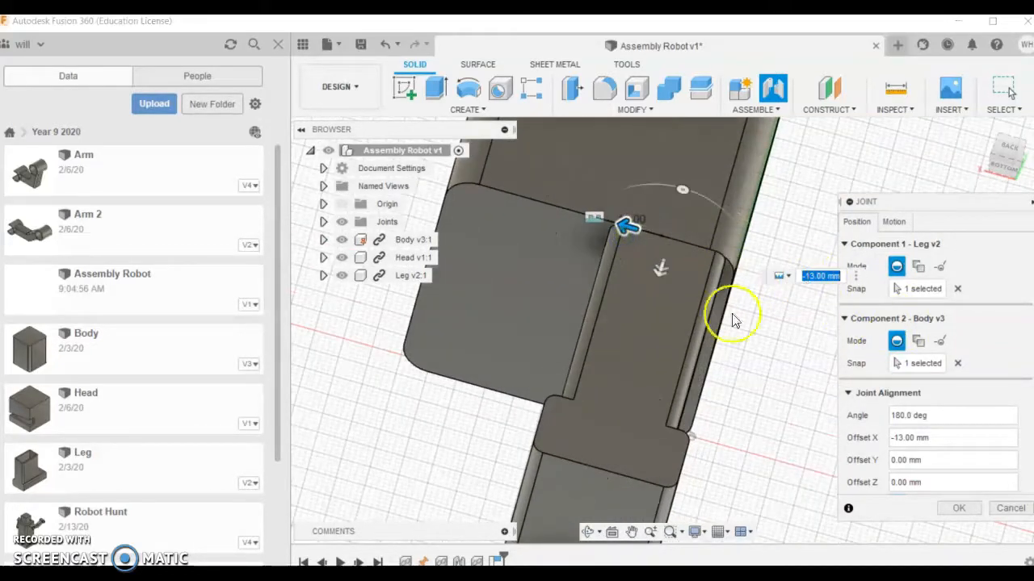
pyautogui.keyDown('shift'); pyautogui.moveTo(572, 212); pyautogui.dragTo(718, 242, button='middle'); pyautogui.keyUp('shift')
pyautogui.keyDown('shift'); pyautogui.moveTo(658, 260); pyautogui.dragTo(675, 268, button='middle'); pyautogui.keyUp('shift')
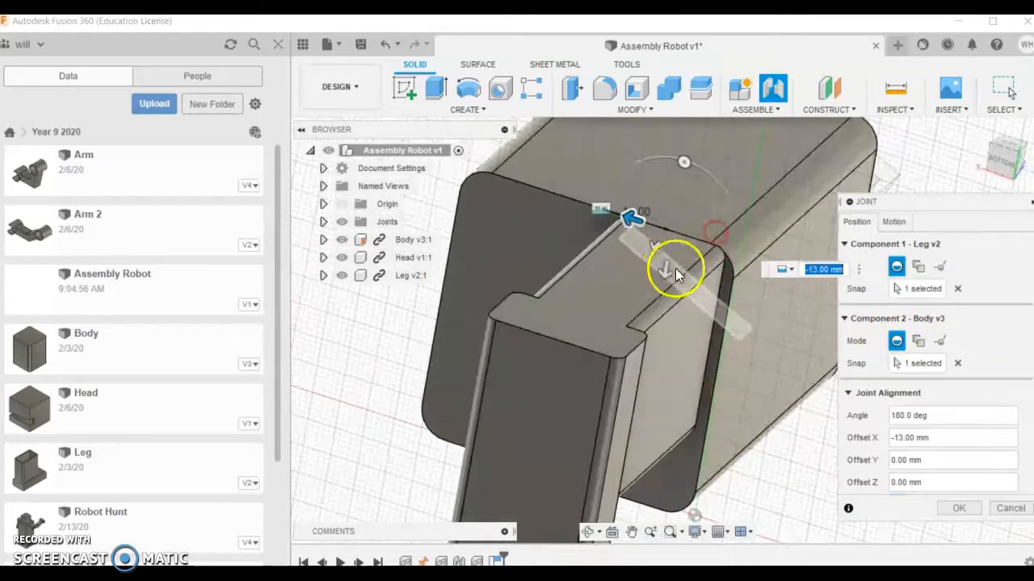
pyautogui.moveTo(662, 272); pyautogui.dragTo(664, 289)
pyautogui.click(883, 477)
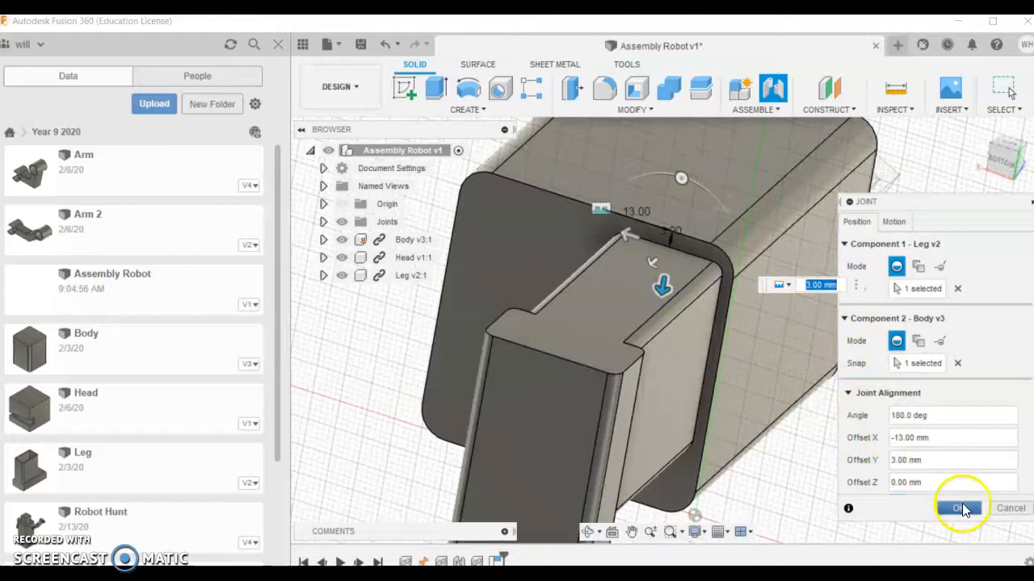
# Confirm the first Leg's joint and insert a second Leg beside it, moved about 54 mm in X and rotated -175° about Z.
pyautogui.click(961, 508)
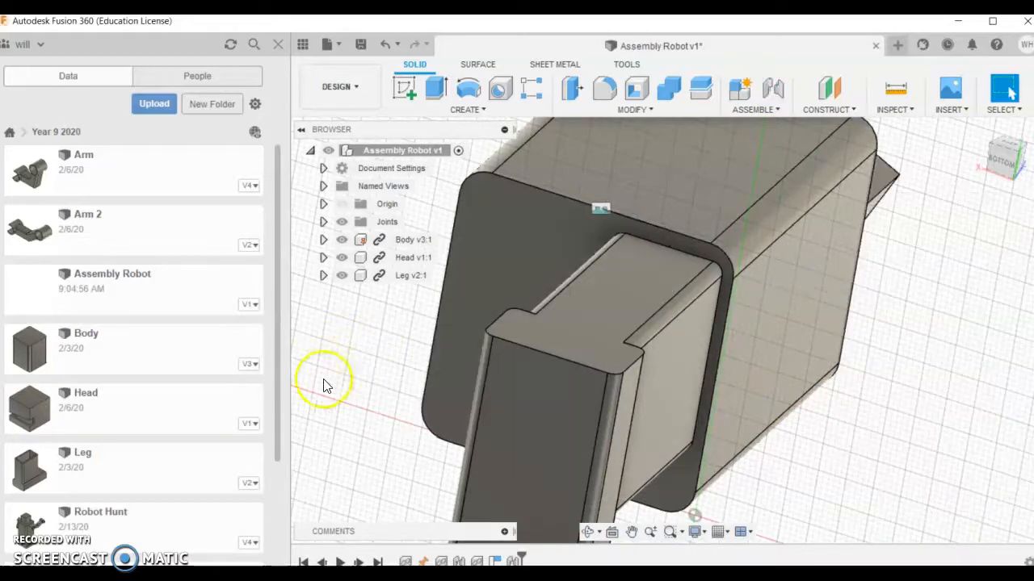
pyautogui.moveTo(51, 375); pyautogui.dragTo(316, 325)
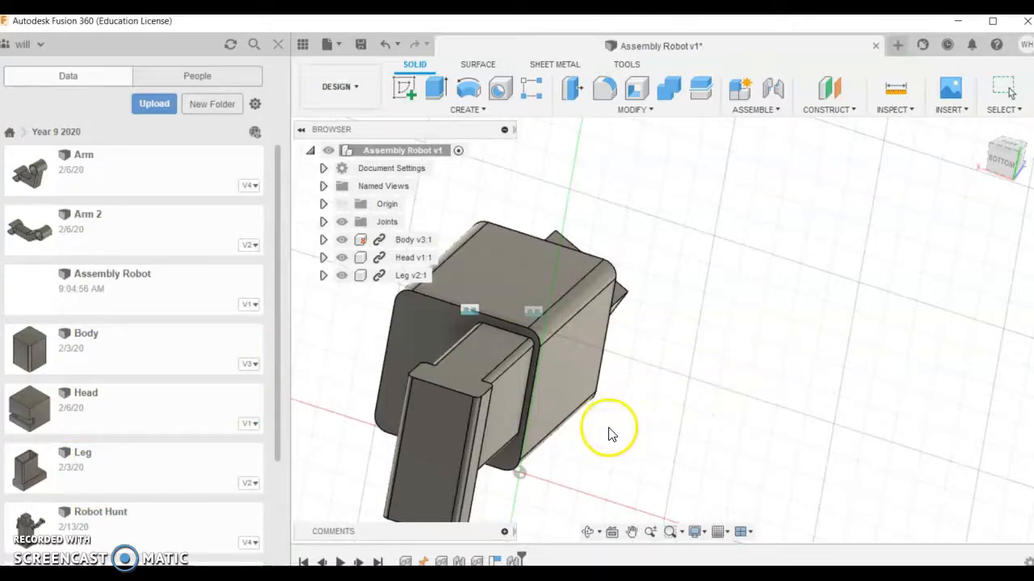
pyautogui.scroll(2, 688, 287)
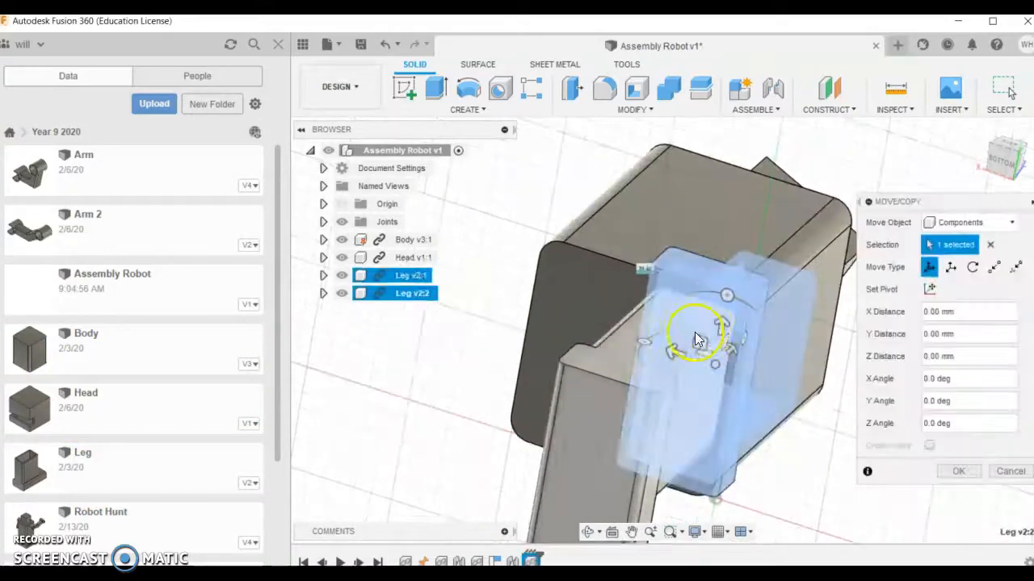
pyautogui.moveTo(725, 327); pyautogui.dragTo(463, 367)
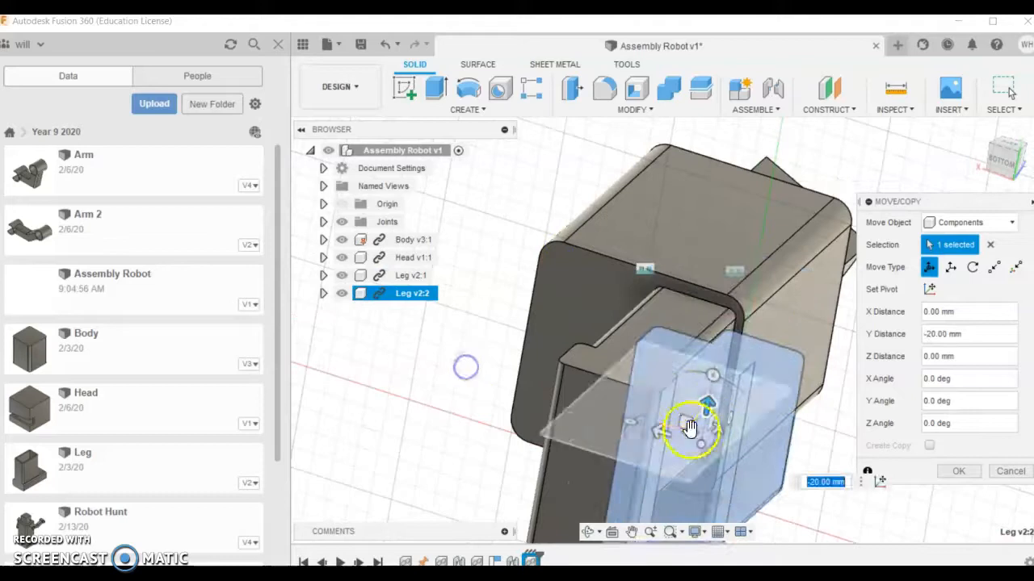
pyautogui.moveTo(700, 436); pyautogui.dragTo(444, 416)
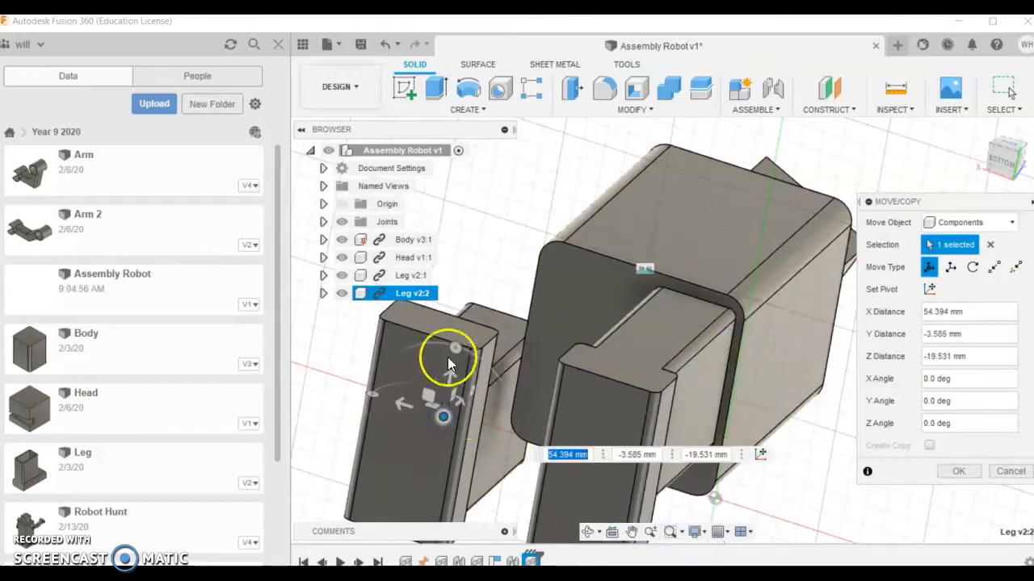
pyautogui.moveTo(457, 349); pyautogui.dragTo(425, 484)
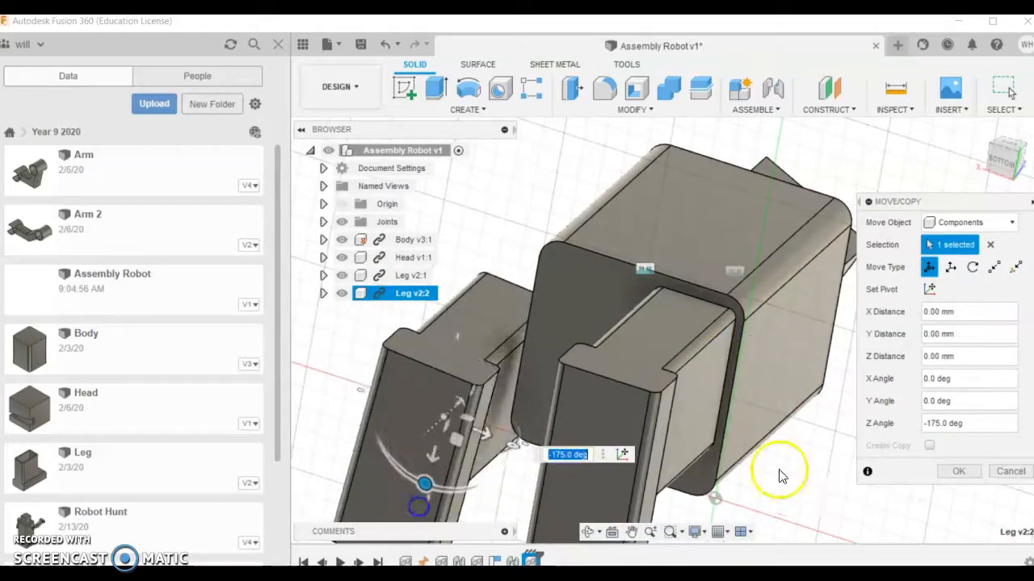
pyautogui.click(949, 473)
# Joint the midpoint of the second Leg's top back edge to the midpoint of the Body's bottom back edge.
pyautogui.scroll(-3, 667, 374)
pyautogui.keyDown('shift'); pyautogui.moveTo(630, 390); pyautogui.dragTo(627, 441, button='middle'); pyautogui.keyUp('shift')
pyautogui.click(755, 109)
pyautogui.click(771, 89)
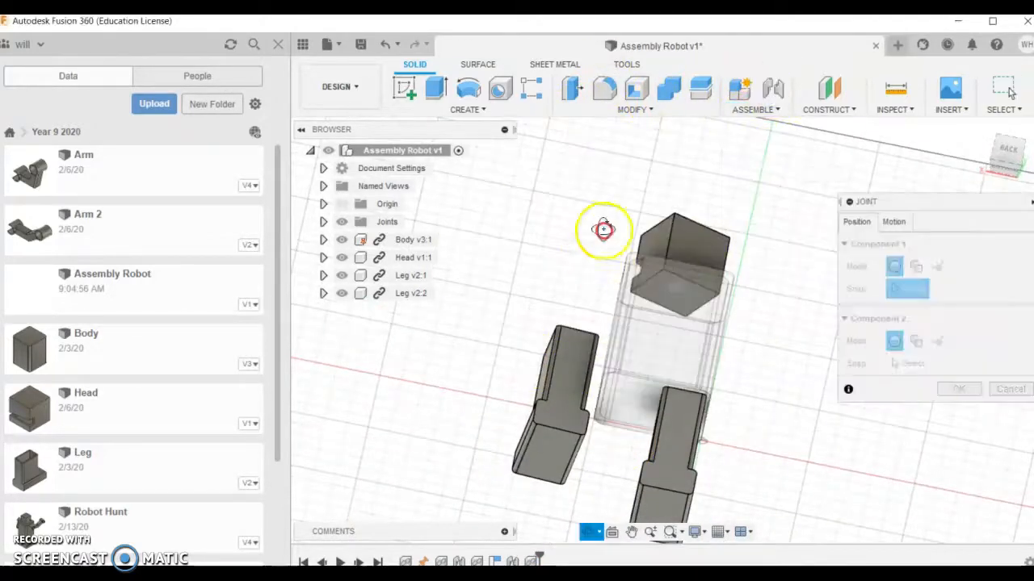
pyautogui.scroll(10, 589, 393)
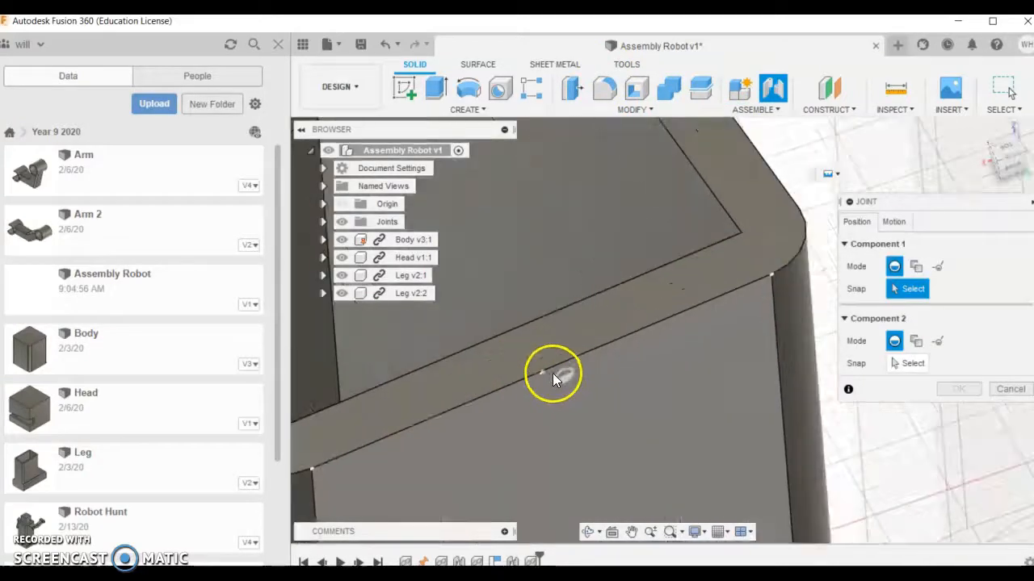
pyautogui.click(538, 365)
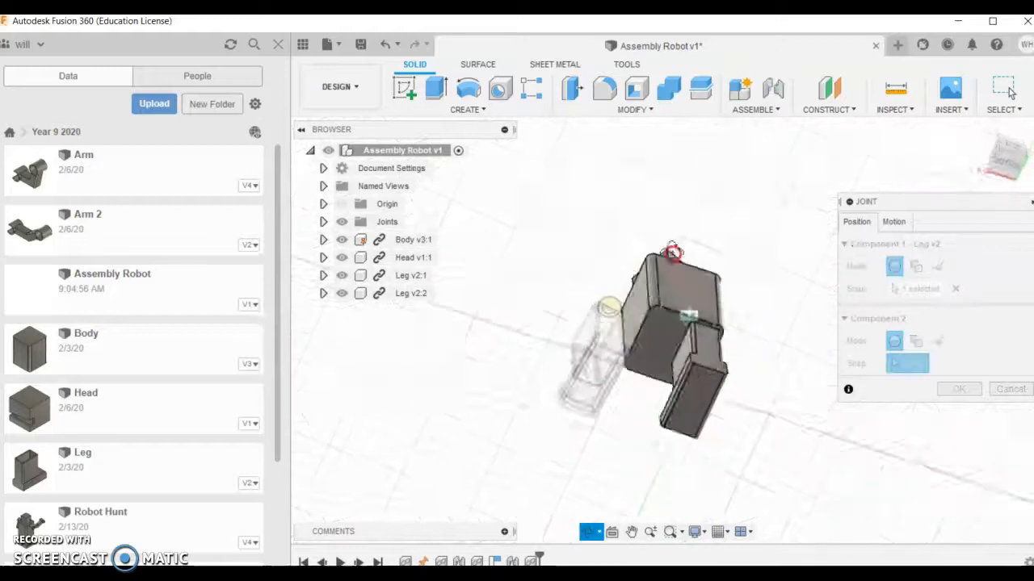
pyautogui.scroll(6, 696, 301)
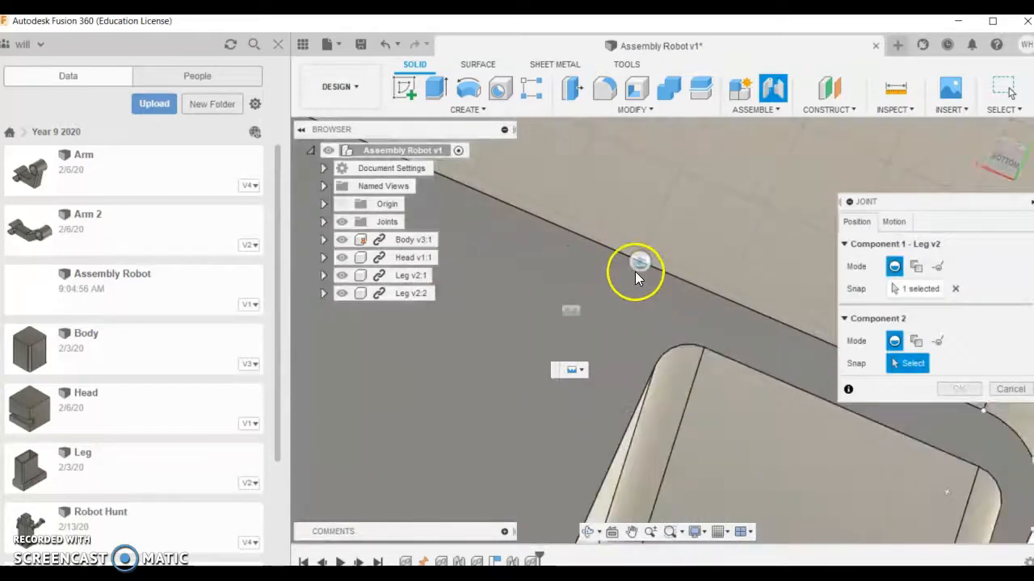
pyautogui.click(635, 271)
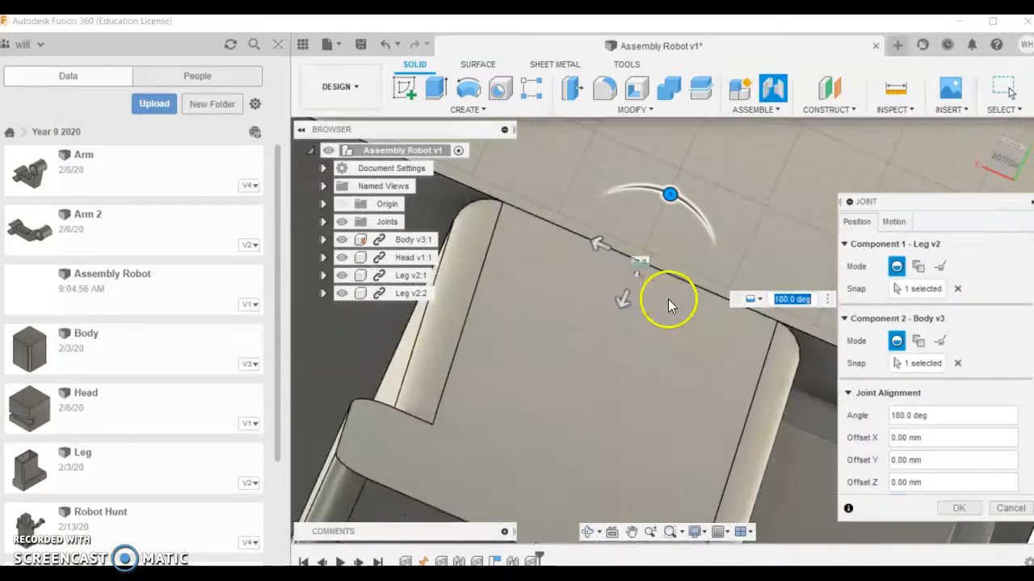
# Offset the second Leg's joint 13 mm in X and 3 mm in Y, and accept it at a 180° angle.
pyautogui.scroll(-4, 664, 306)
pyautogui.moveTo(614, 274); pyautogui.dragTo(547, 246)
pyautogui.scroll(3, 584, 277)
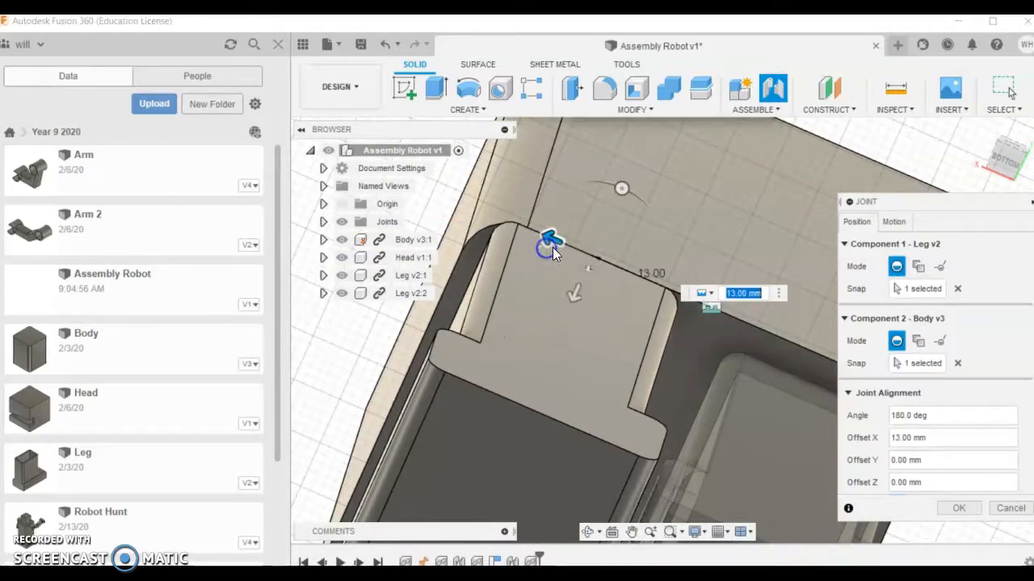
pyautogui.moveTo(574, 297); pyautogui.dragTo(564, 323)
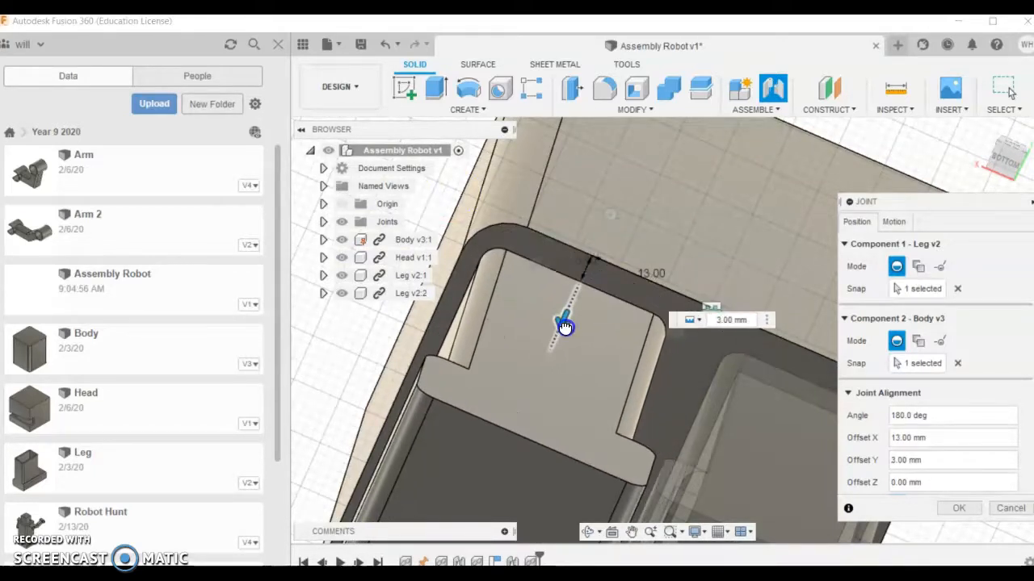
pyautogui.click(953, 509)
# Insert the Arm 2 design and move it away from the Body so its shoulder tube is exposed.
pyautogui.keyDown('shift'); pyautogui.moveTo(635, 342); pyautogui.dragTo(636, 288, button='middle'); pyautogui.keyUp('shift')
pyautogui.moveTo(132, 219); pyautogui.dragTo(494, 346)
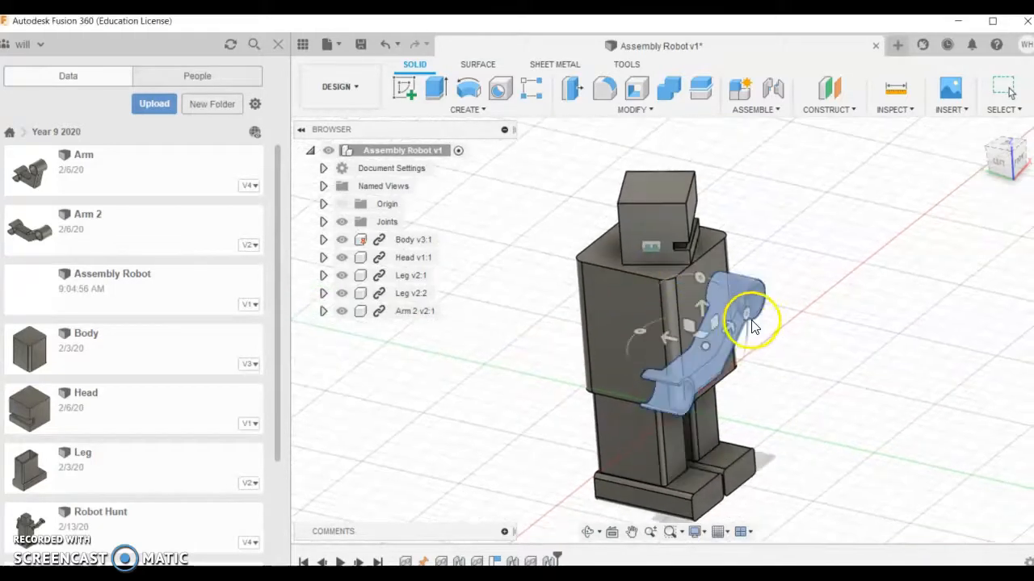
pyautogui.click(955, 470)
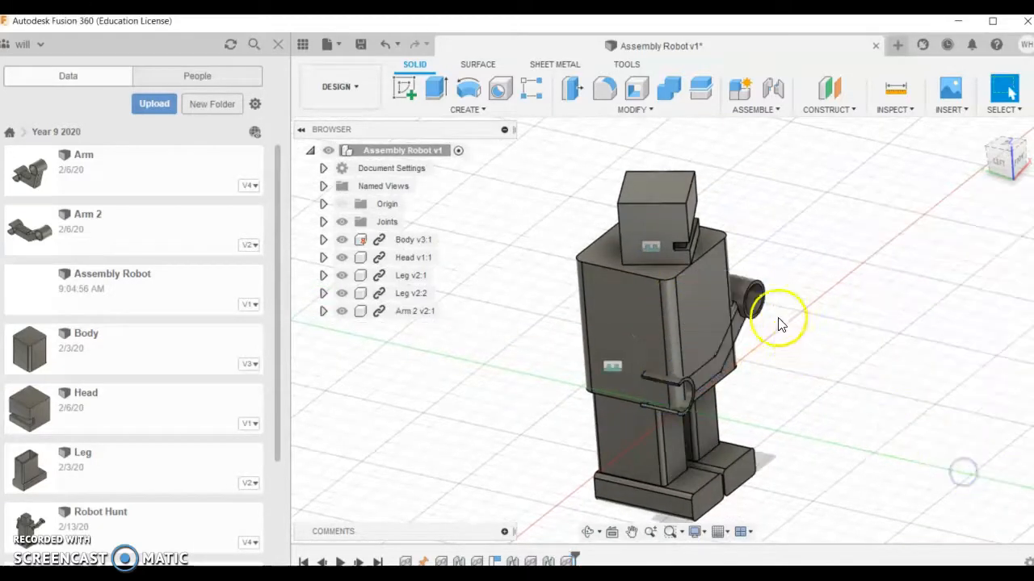
pyautogui.moveTo(775, 317); pyautogui.dragTo(911, 328)
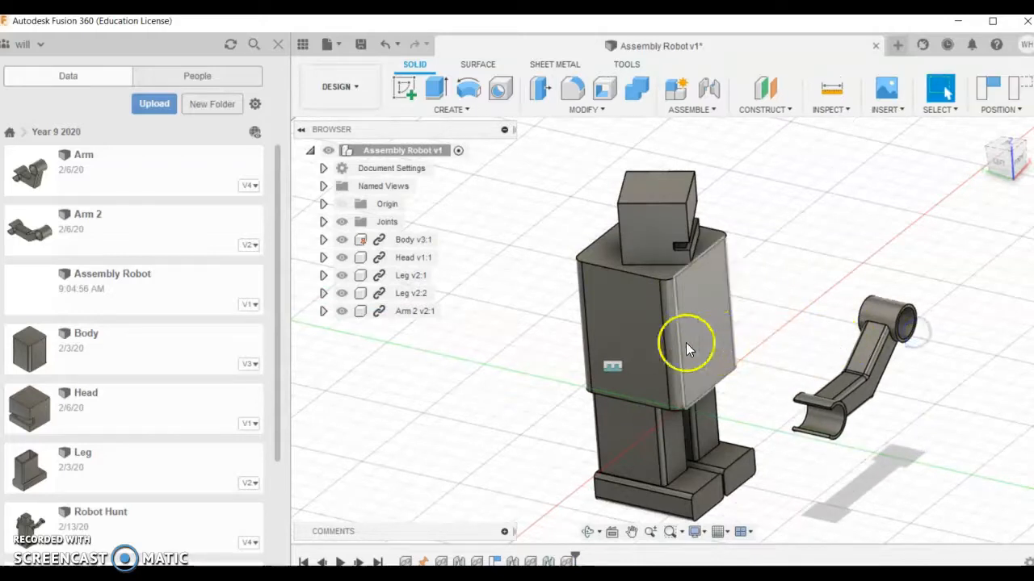
pyautogui.click(709, 87)
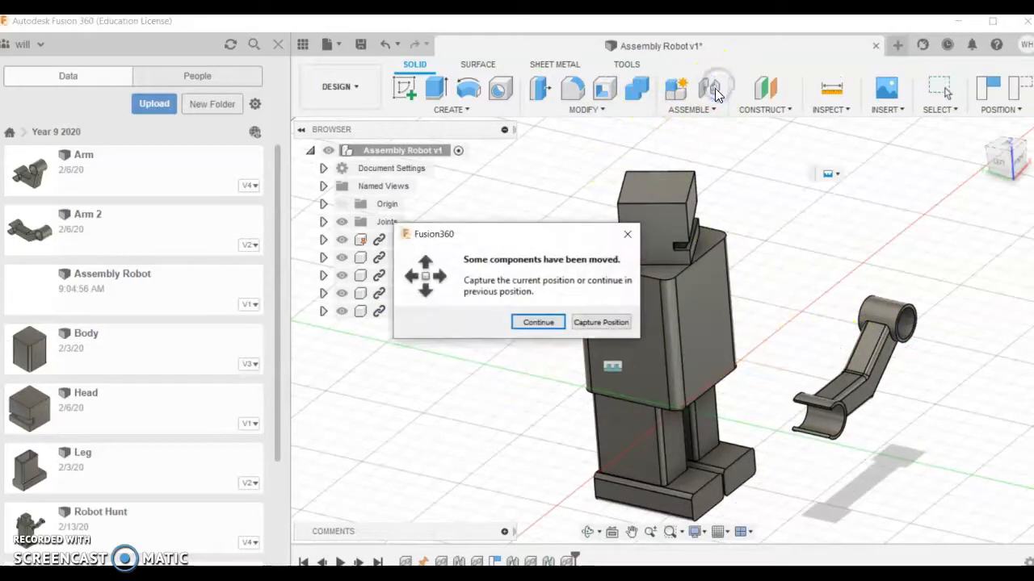
pyautogui.click(627, 322)
pyautogui.keyDown('shift'); pyautogui.moveTo(616, 323); pyautogui.dragTo(660, 346, button='middle'); pyautogui.keyUp('shift')
pyautogui.scroll(3, 659, 346)
pyautogui.scroll(3, 673, 267)
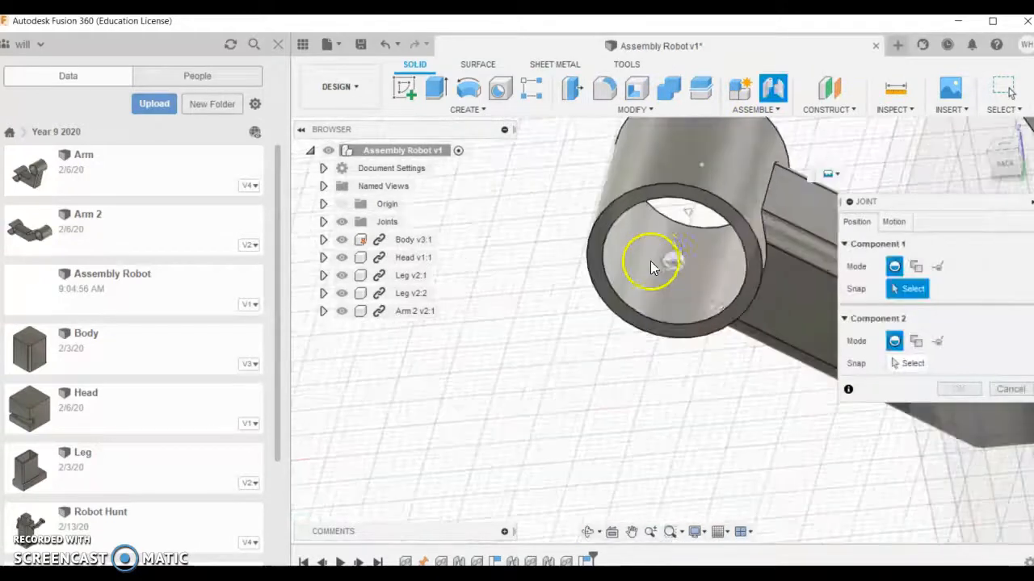
pyautogui.click(674, 261)
pyautogui.scroll(-10, 715, 341)
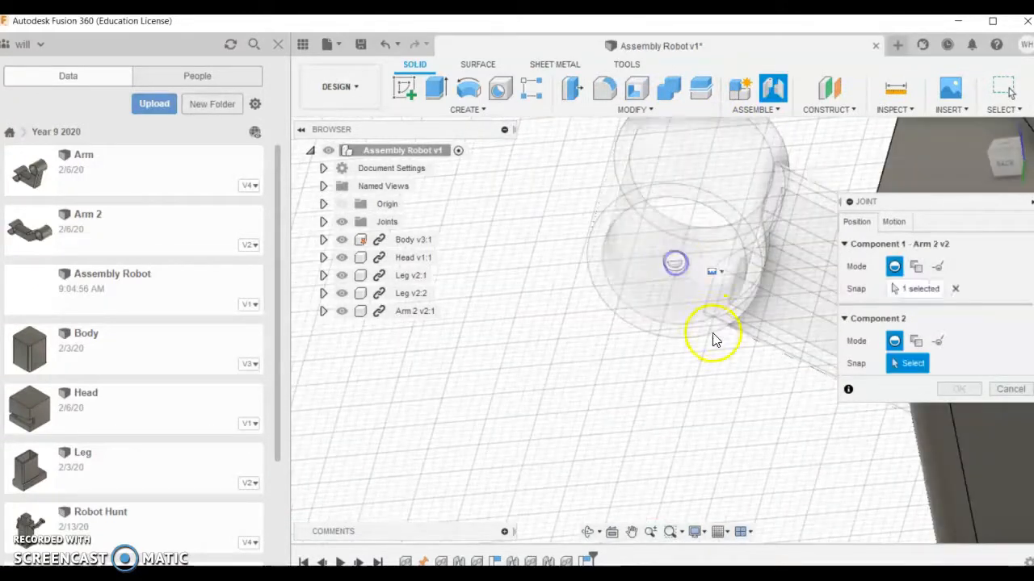
pyautogui.keyDown('shift'); pyautogui.moveTo(686, 363); pyautogui.dragTo(731, 369, button='middle'); pyautogui.keyUp('shift')
pyautogui.scroll(6, 731, 369)
pyautogui.click(670, 312)
pyautogui.click(705, 353)
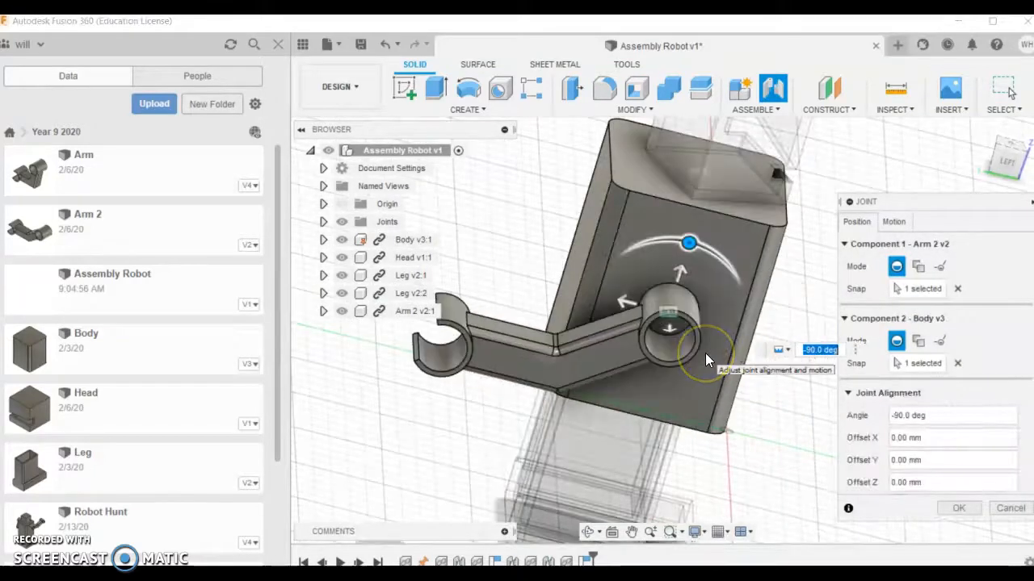
pyautogui.moveTo(750, 387)
pyautogui.keyDown('shift'); pyautogui.mouseDown(button='middle')
pyautogui.moveTo(678, 400)
pyautogui.moveTo(768, 362)
pyautogui.moveTo(747, 374)
pyautogui.mouseUp(button='middle'); pyautogui.keyUp('shift')
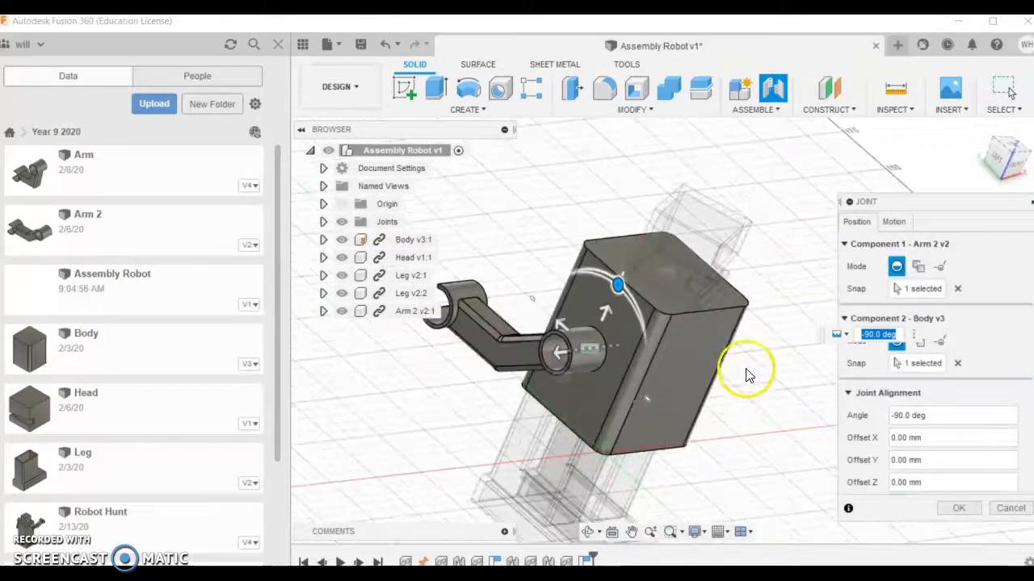
pyautogui.moveTo(613, 287); pyautogui.dragTo(567, 479)
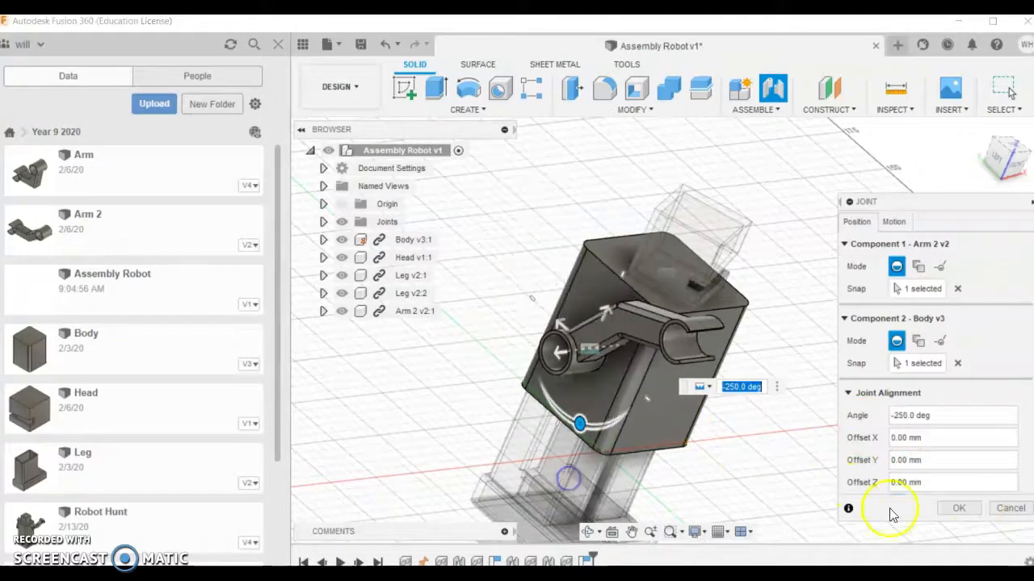
pyautogui.click(1006, 510)
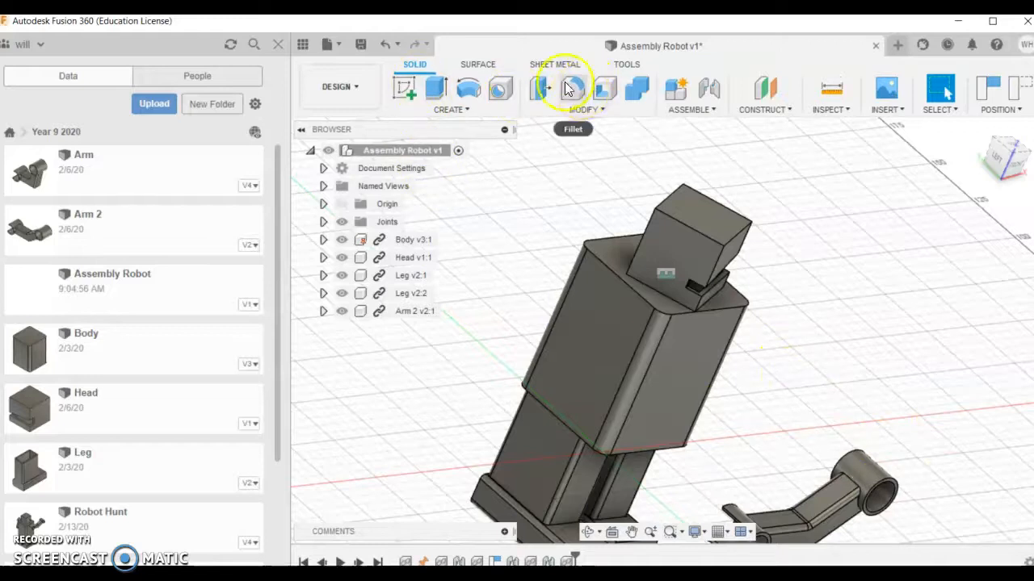
# Capture the arm's position and joint the centre of its shoulder tube's open end to the centre of the Body's left face.
pyautogui.click(709, 84)
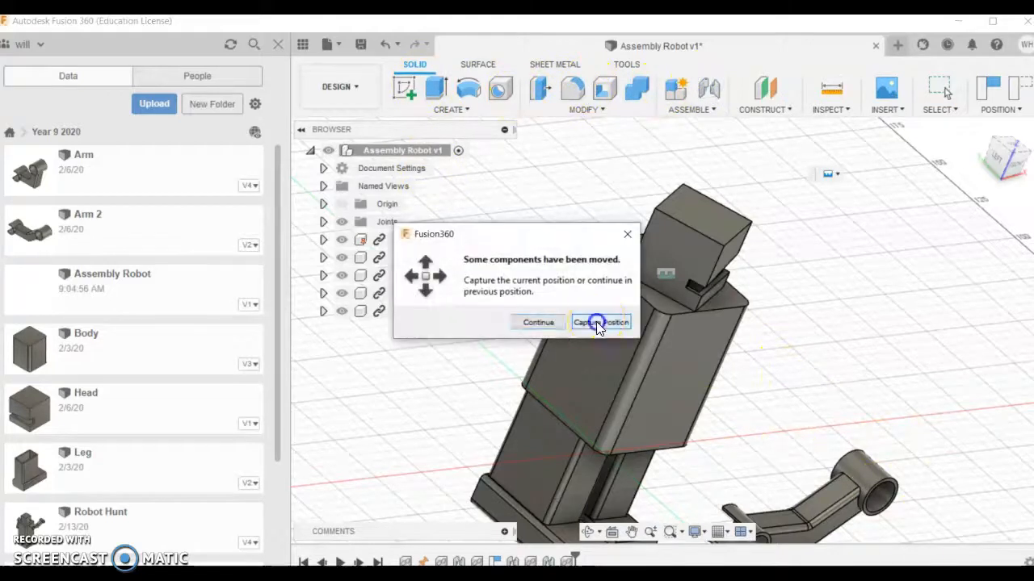
pyautogui.click(596, 322)
pyautogui.scroll(5, 881, 497)
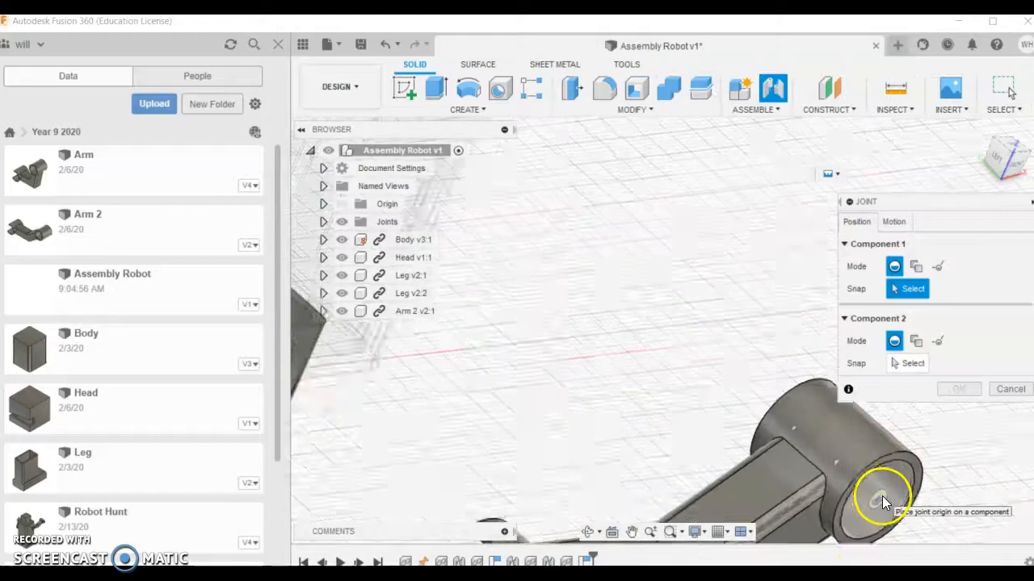
pyautogui.click(879, 502)
pyautogui.scroll(-5, 789, 489)
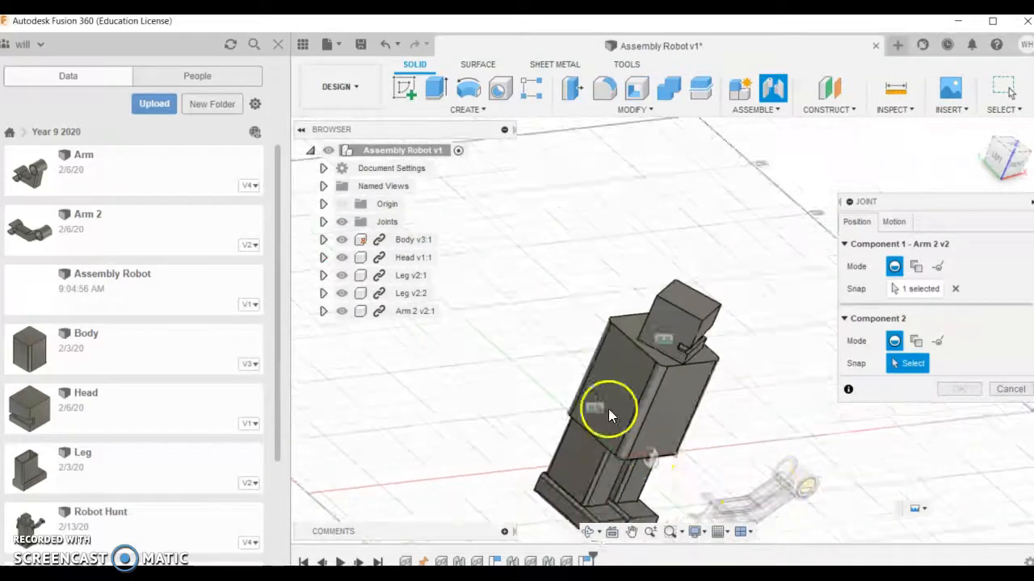
pyautogui.scroll(5, 608, 409)
pyautogui.click(617, 365)
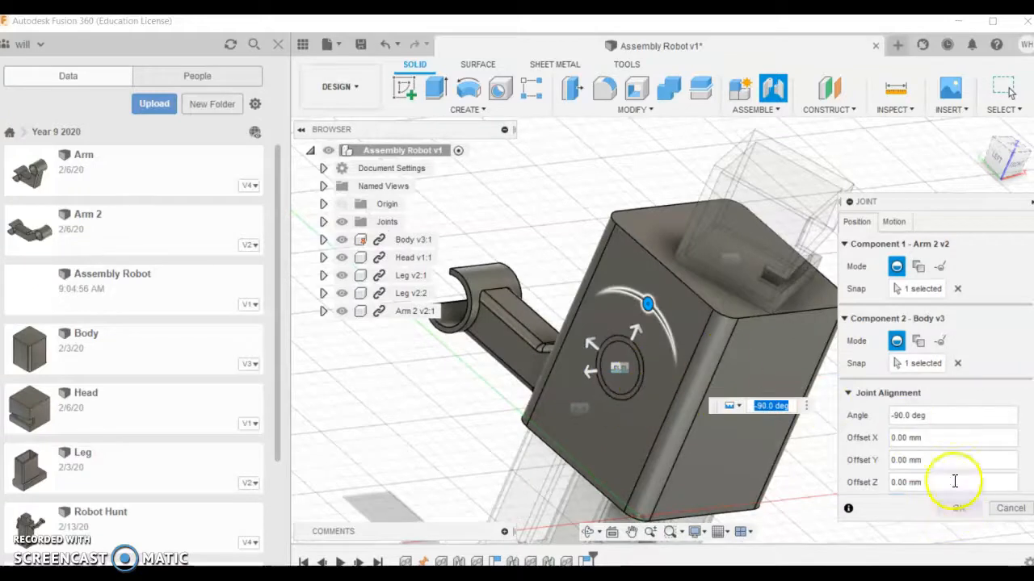
# Flip the arm joint so the arm sits outside the Body, and set a 15 mm X offset and a -270° angle.
pyautogui.click(992, 378)
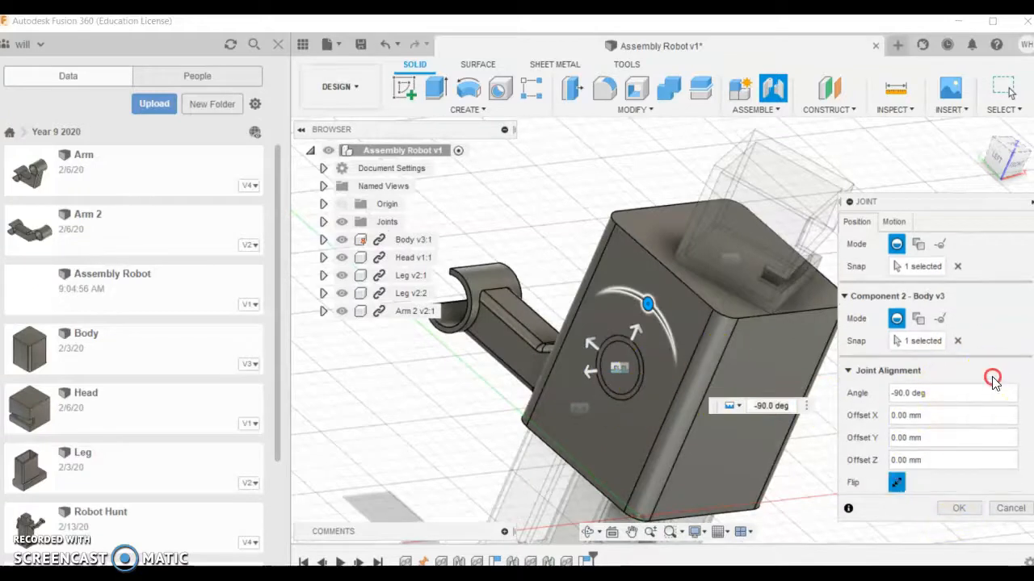
pyautogui.click(897, 482)
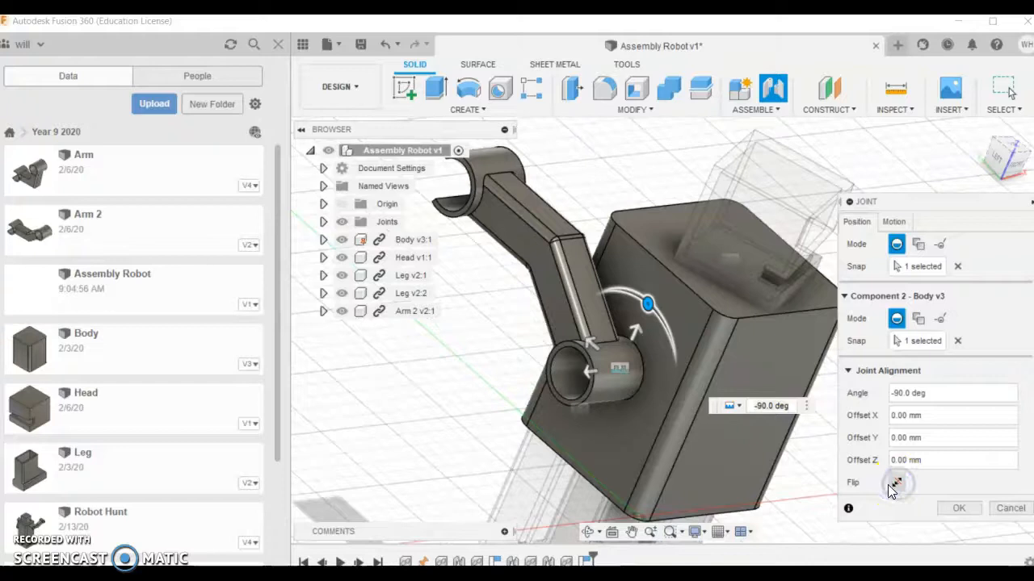
pyautogui.moveTo(648, 301); pyautogui.dragTo(649, 438)
pyautogui.moveTo(633, 328); pyautogui.dragTo(655, 286)
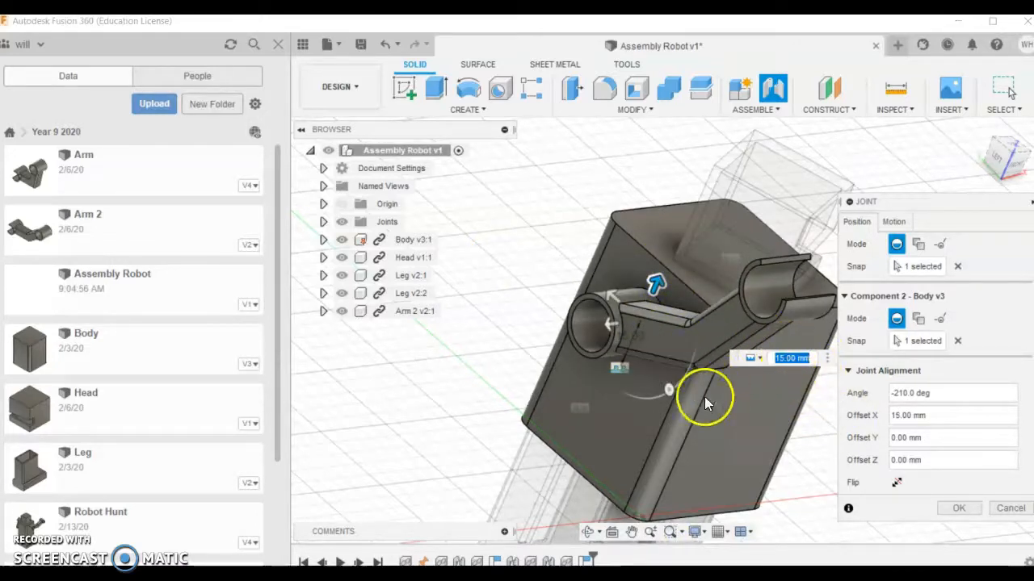
pyautogui.moveTo(669, 390); pyautogui.dragTo(600, 417)
pyautogui.click(793, 358)
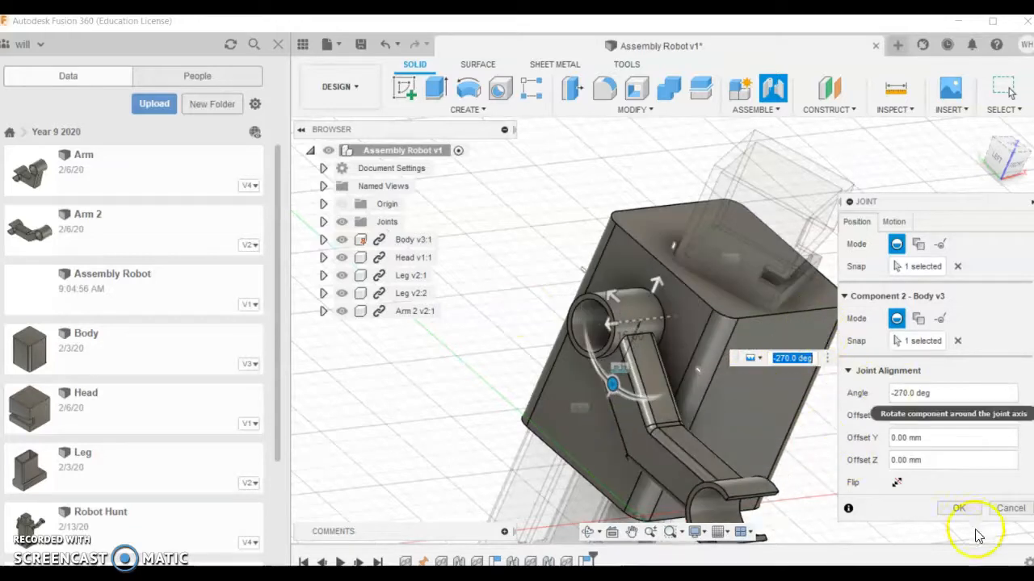
pyautogui.click(957, 508)
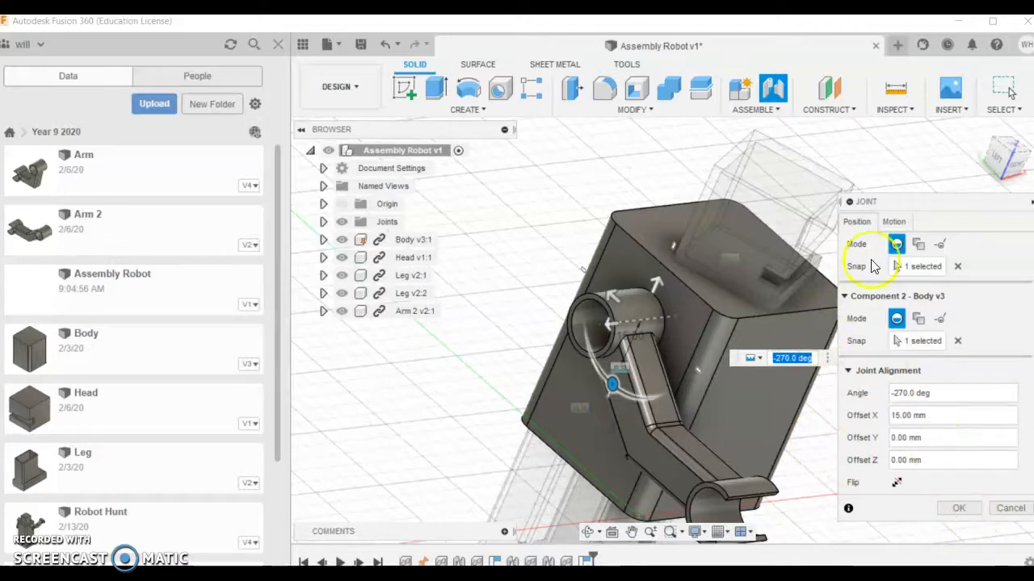
# Preview the Revolute motion type on the arm joint and switch it back to Rigid.
pyautogui.click(894, 223)
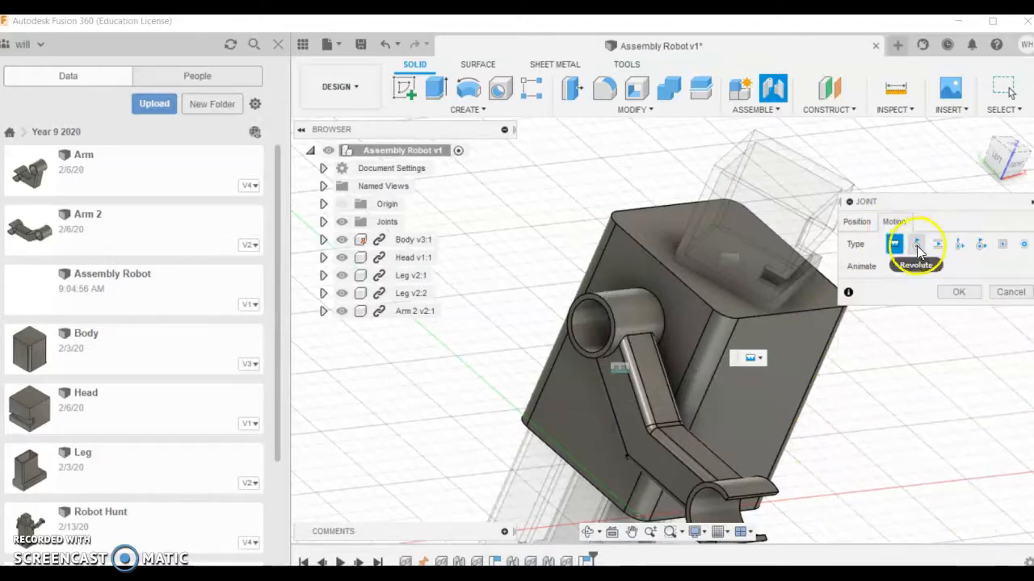
pyautogui.click(860, 224)
pyautogui.click(893, 222)
pyautogui.click(916, 245)
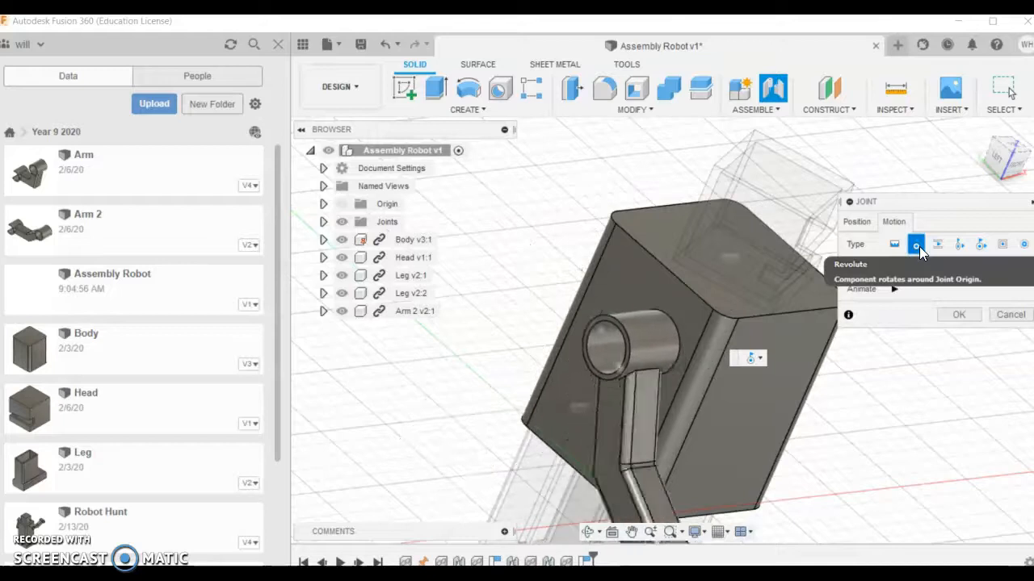
pyautogui.click(894, 243)
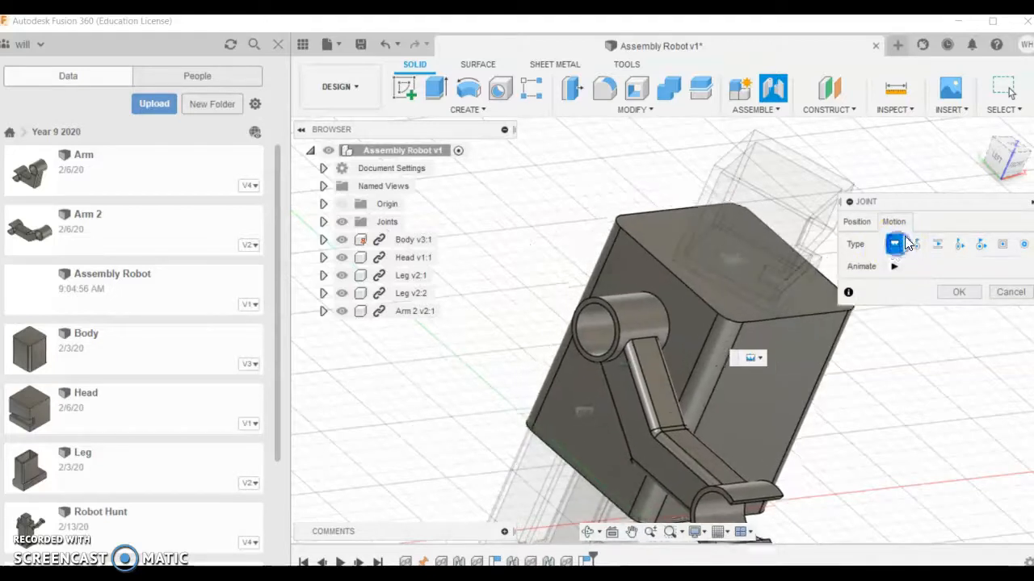
# Accept the joint between the arm's shoulder tube and the Body with the Rigid motion type.
pyautogui.click(955, 275)
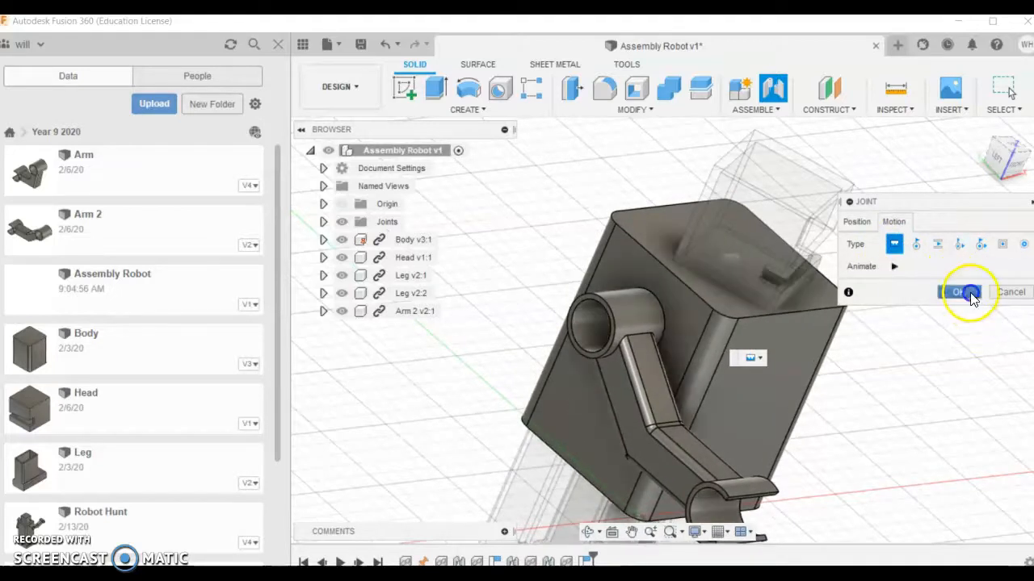
pyautogui.scroll(-2, 844, 383)
pyautogui.scroll(3, 666, 424)
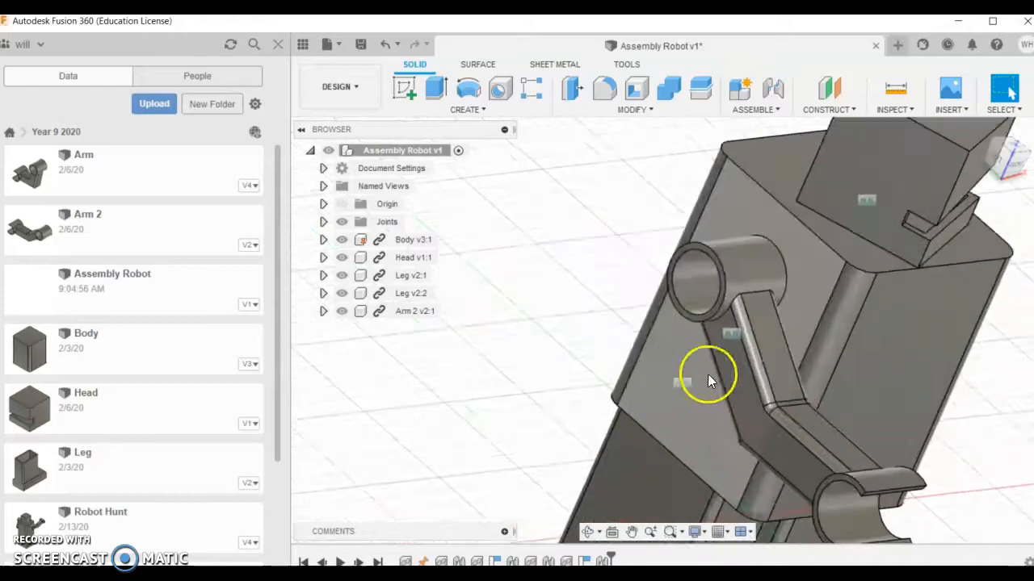
# Edit the arm's rigid joint to the Body and rotate the arm to an angle of -230°.
pyautogui.click(732, 334)
pyautogui.scroll(-1, 730, 336)
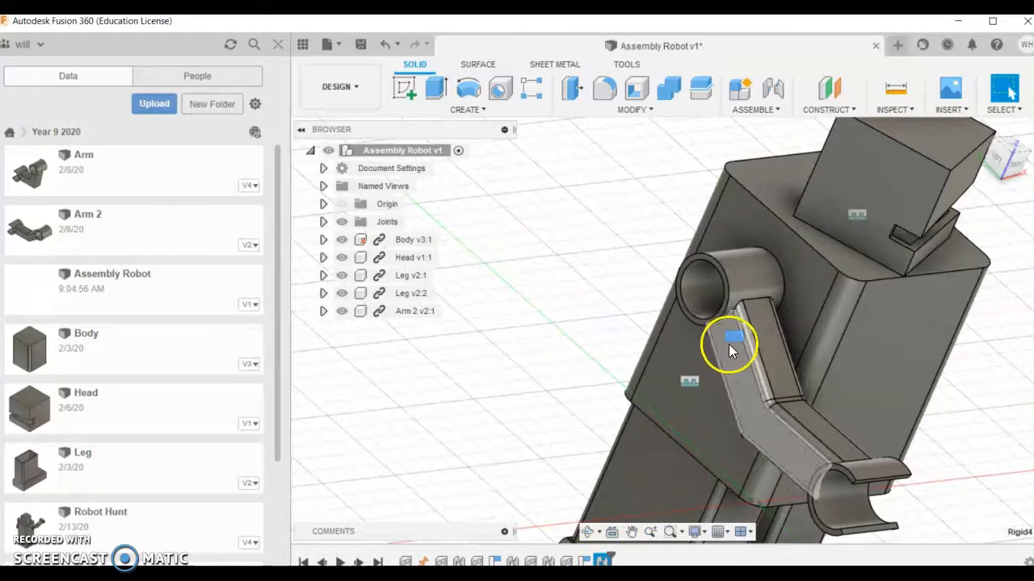
pyautogui.click(604, 559)
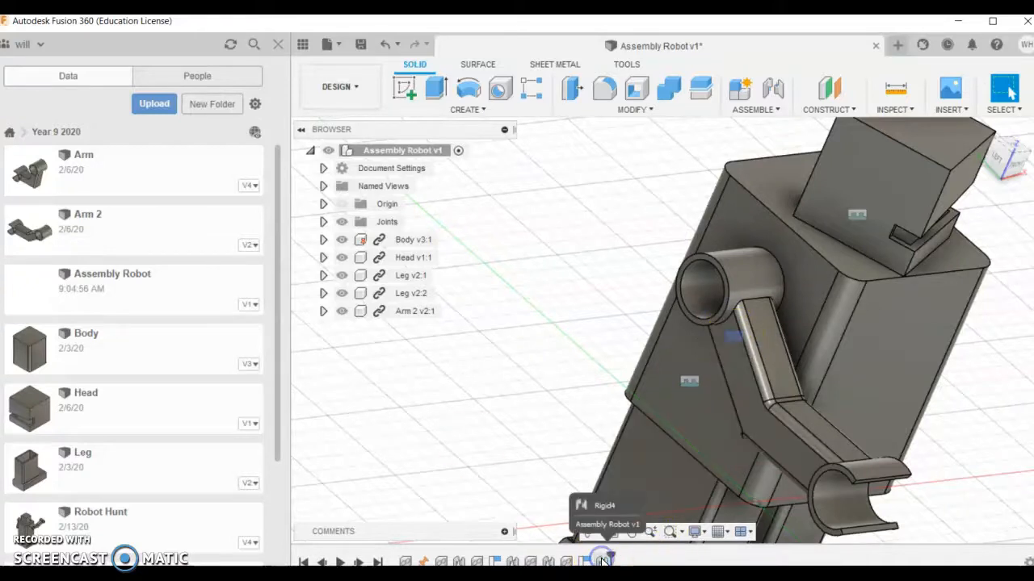
pyautogui.doubleClick(604, 560)
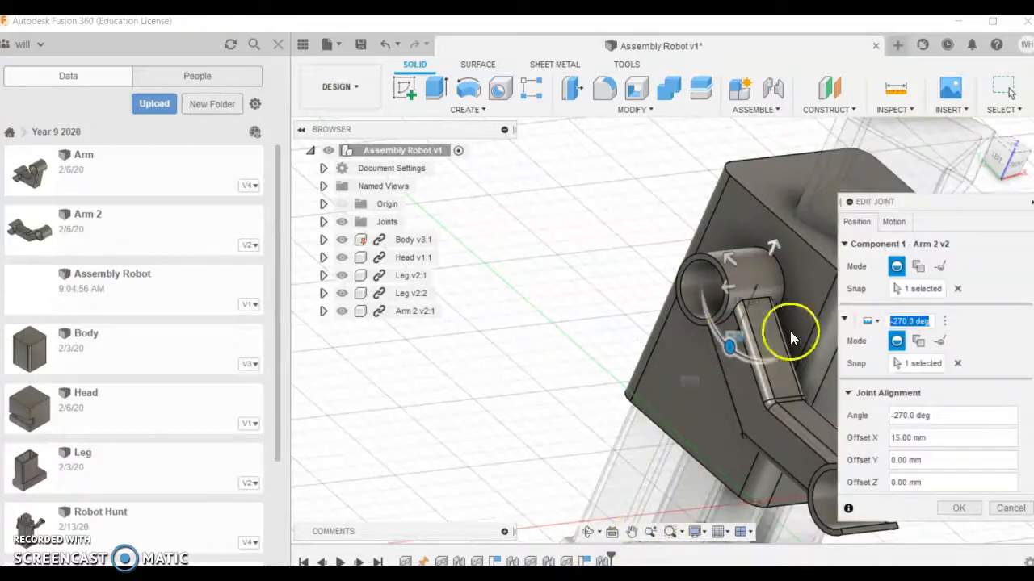
pyautogui.moveTo(724, 347); pyautogui.dragTo(767, 378)
pyautogui.click(961, 510)
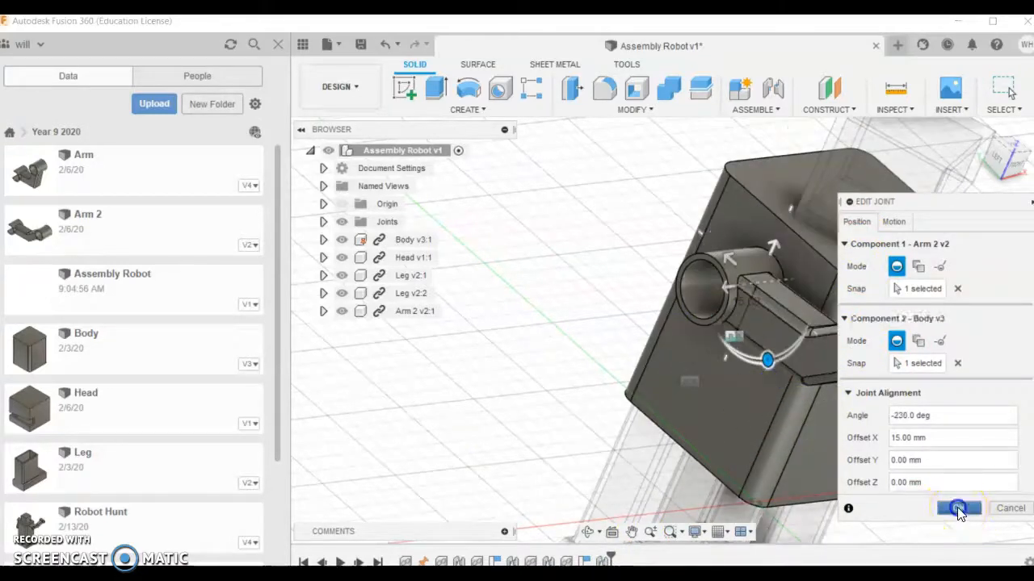
# Examine the arm's new pose and the Body's opposite side from the front of the robot.
pyautogui.scroll(-2, 840, 376)
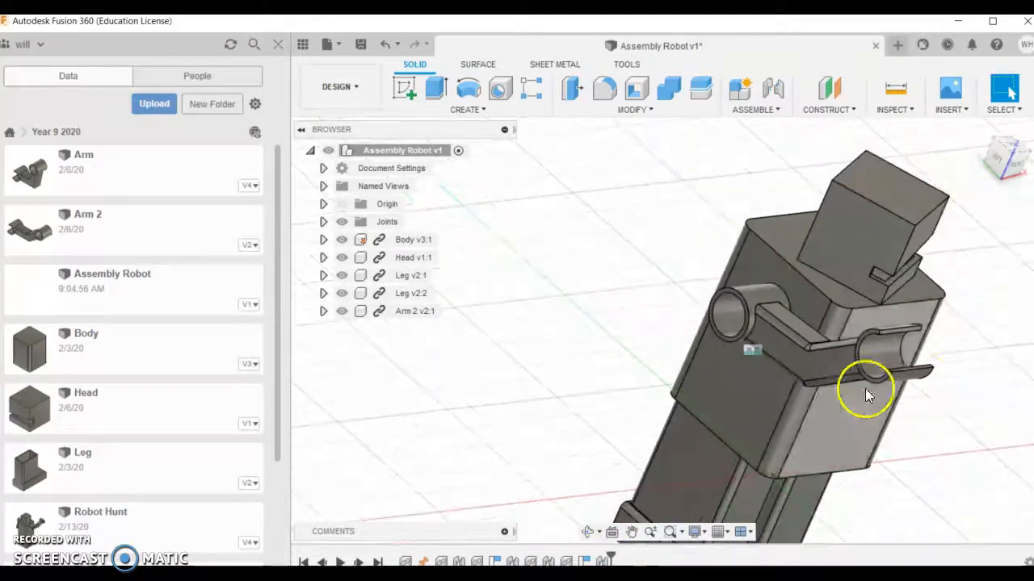
pyautogui.scroll(2, 904, 373)
pyautogui.keyDown('shift'); pyautogui.moveTo(837, 340); pyautogui.dragTo(818, 337, button='middle'); pyautogui.keyUp('shift')
pyautogui.scroll(-4, 727, 405)
pyautogui.keyDown('shift'); pyautogui.moveTo(879, 417); pyautogui.dragTo(862, 358, button='middle'); pyautogui.keyUp('shift')
pyautogui.scroll(3, 928, 411)
pyautogui.scroll(2, 888, 410)
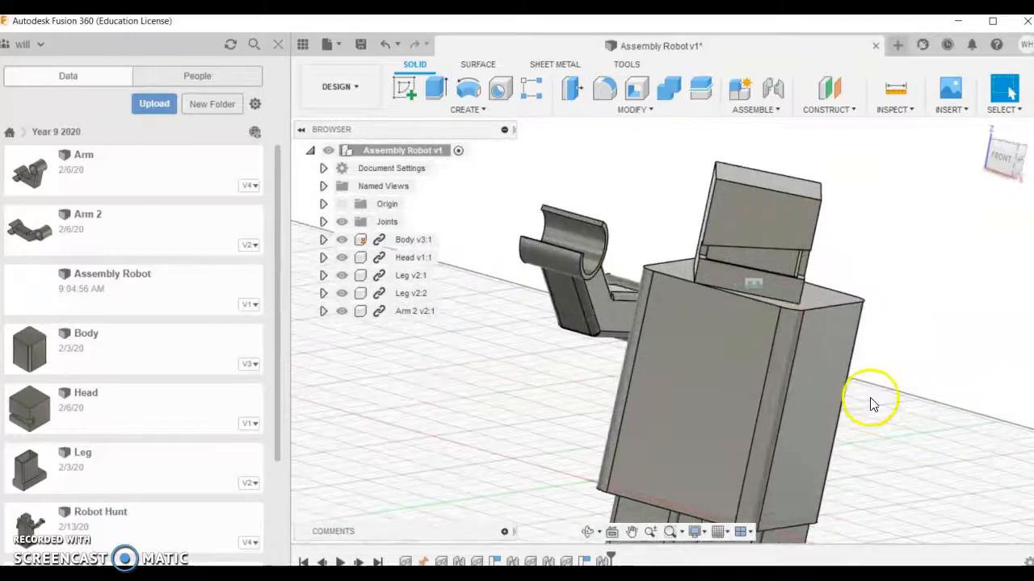